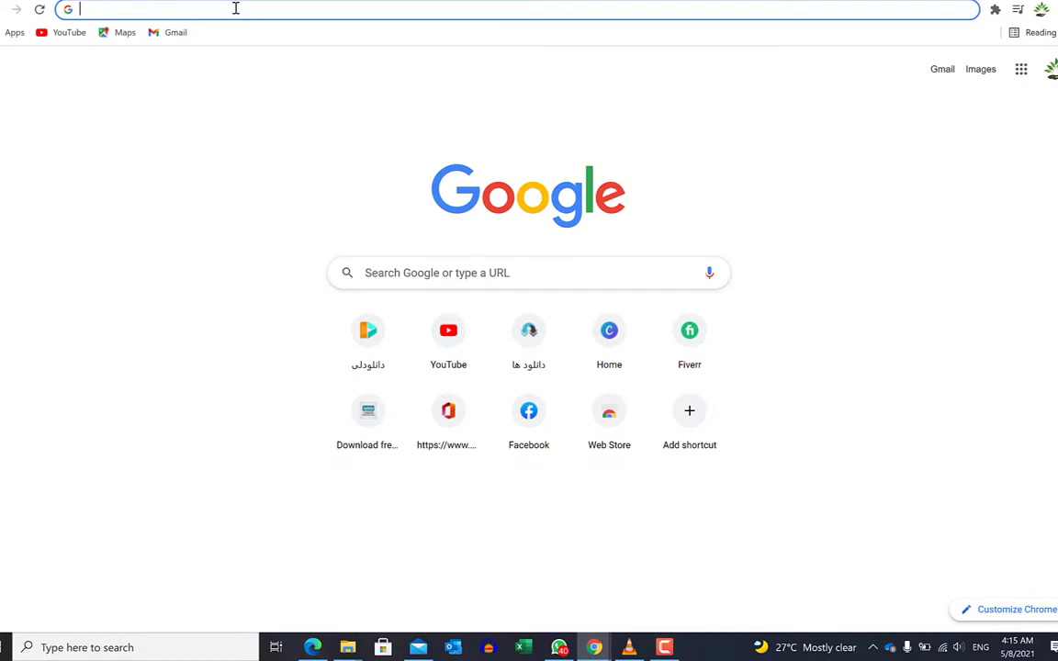
Search 'vlc player', download the VLC 3.0.16 win64 installer from videolan.org, and launch it
type("vlc player")
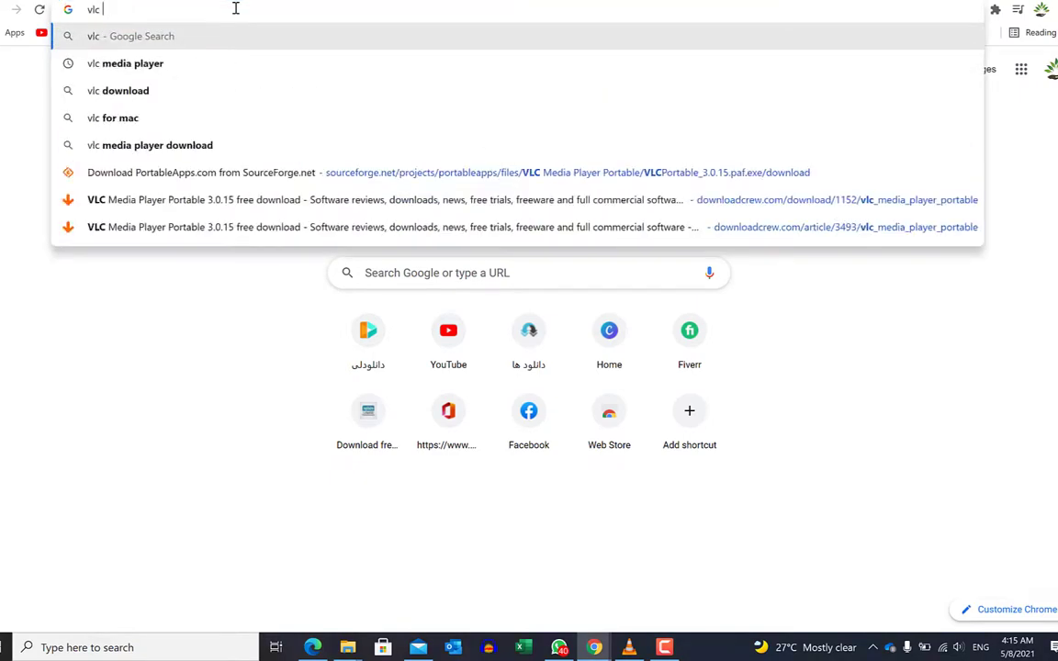
key("Return")
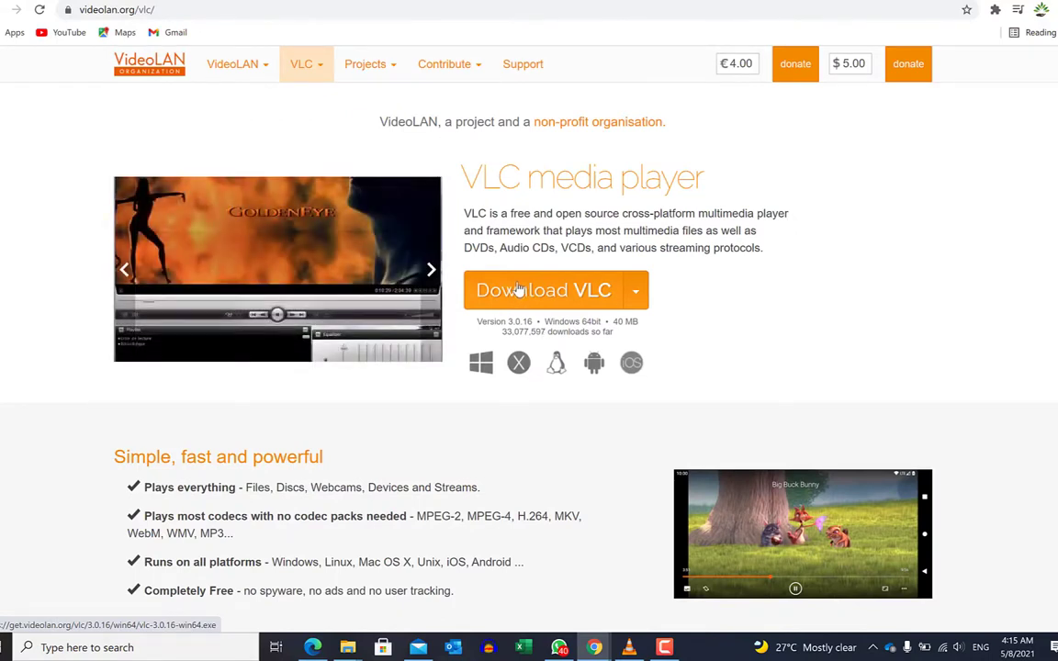
left_click(535, 290)
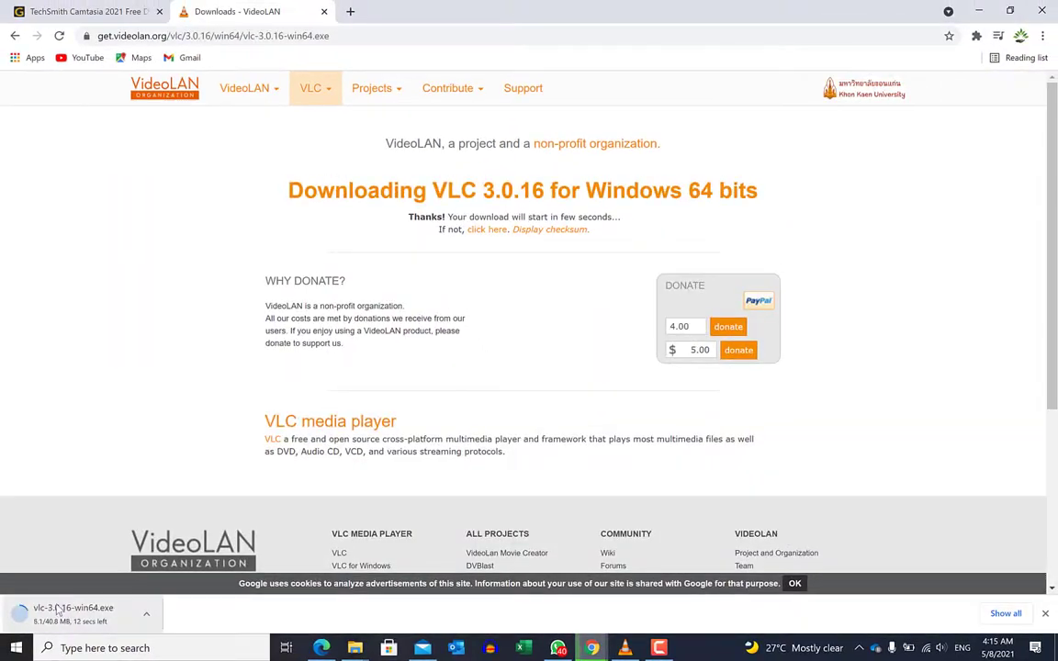
left_click(146, 614)
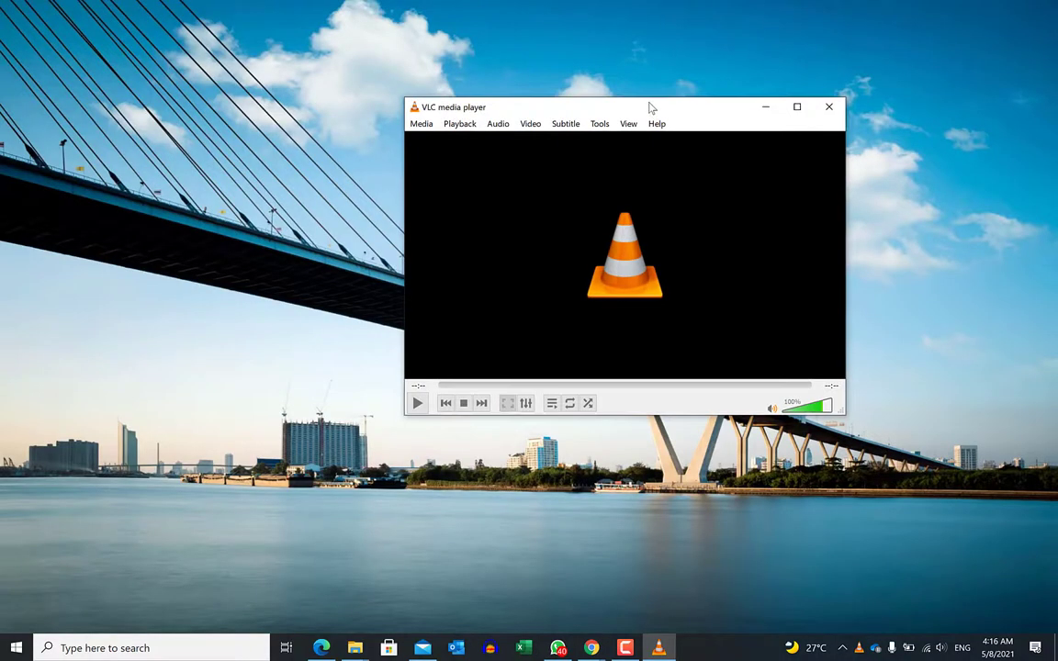
left_click_drag(616, 109, 407, 79)
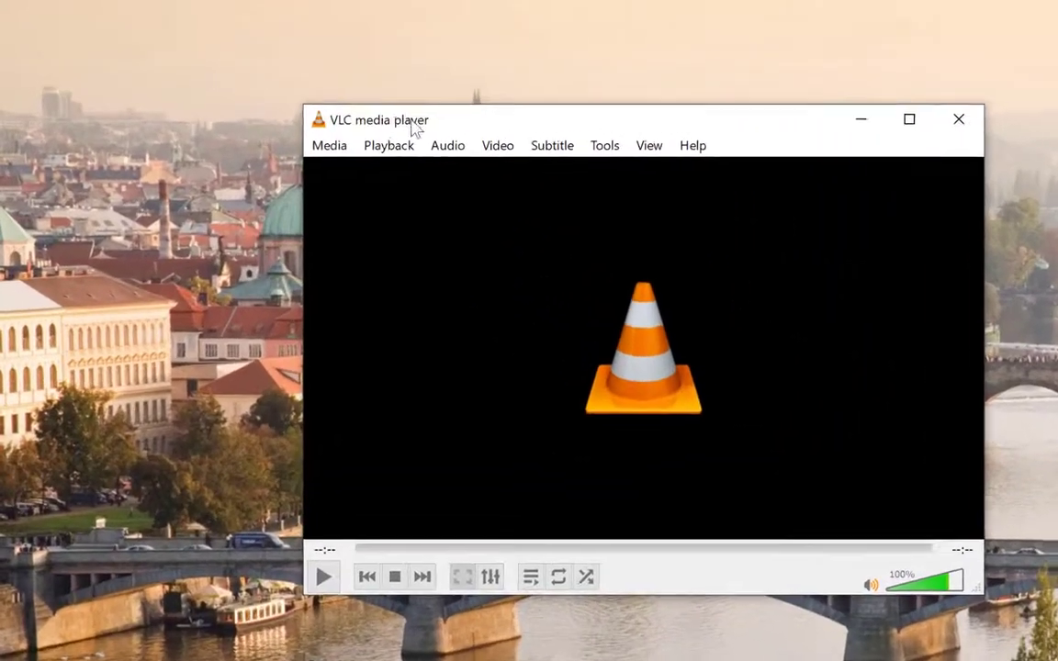
Open a capture device in Desktop capture mode with a 30 f/s frame rate
left_click(332, 147)
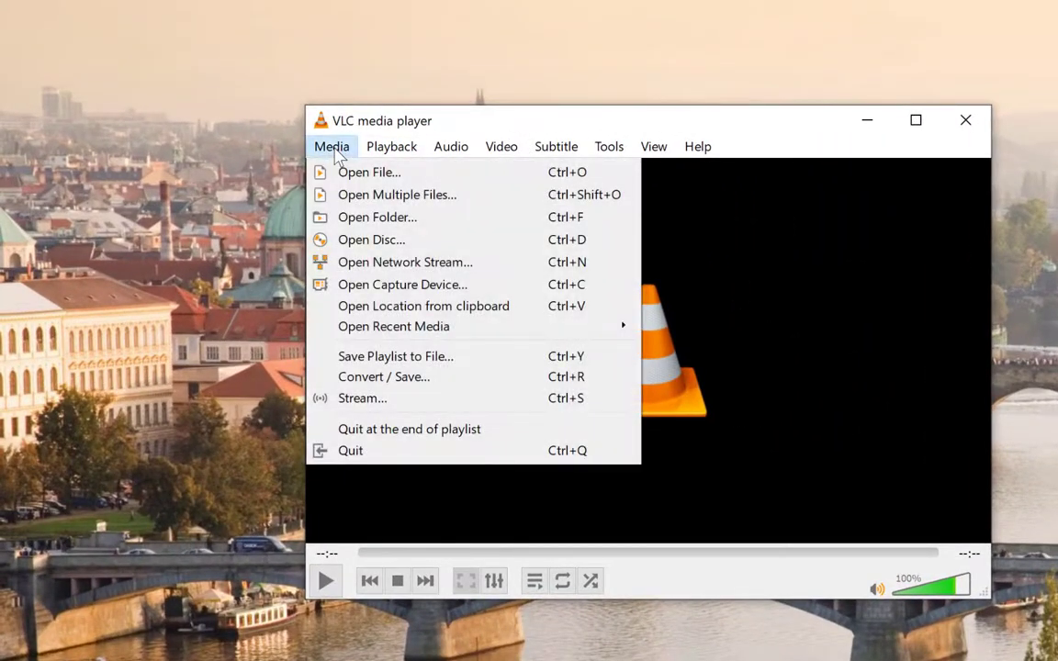
left_click(377, 284)
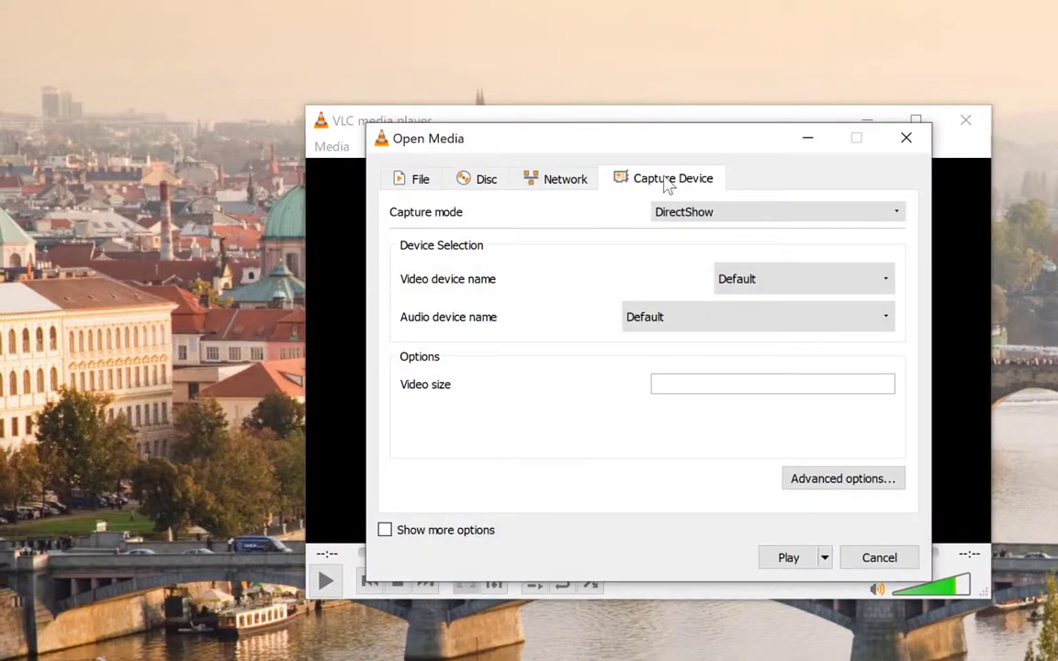
left_click(745, 214)
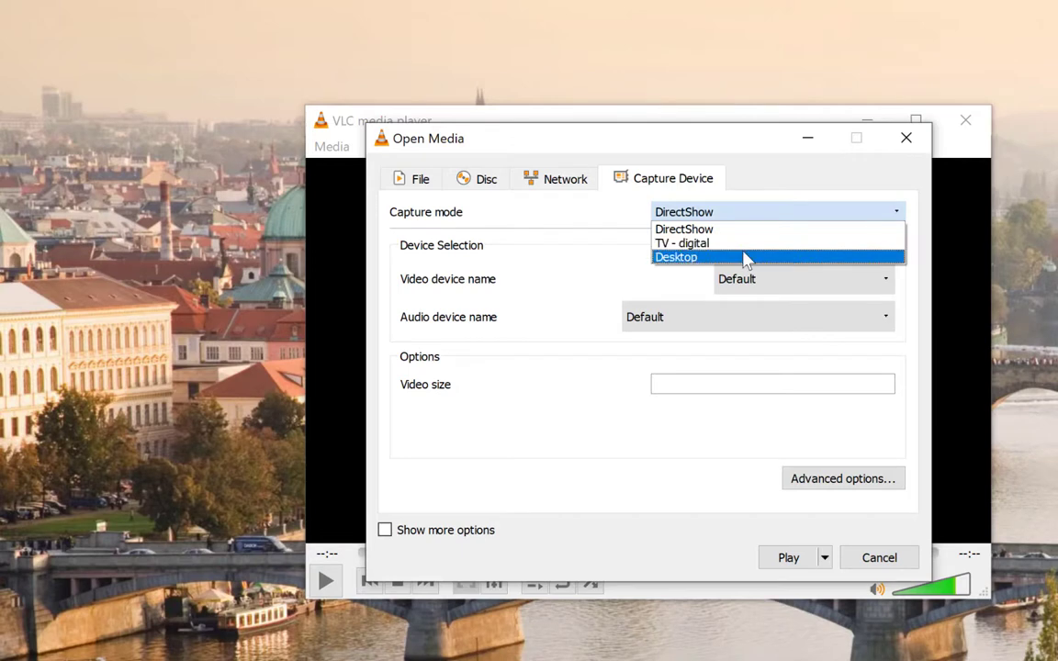
left_click(745, 259)
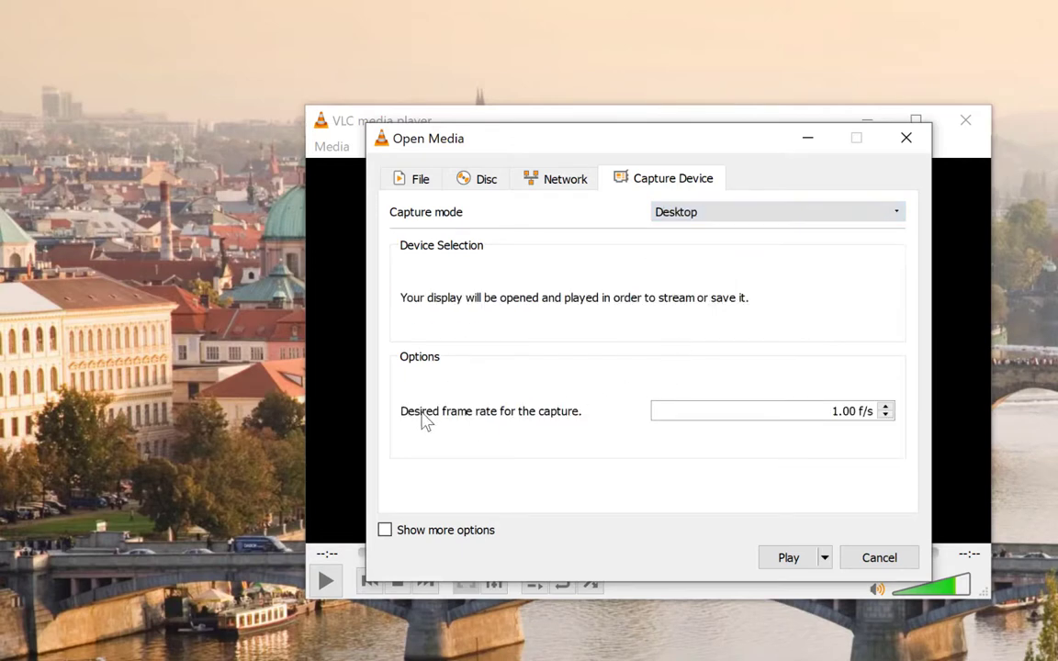
left_click(840, 411)
key("BackSpace")
type("6")
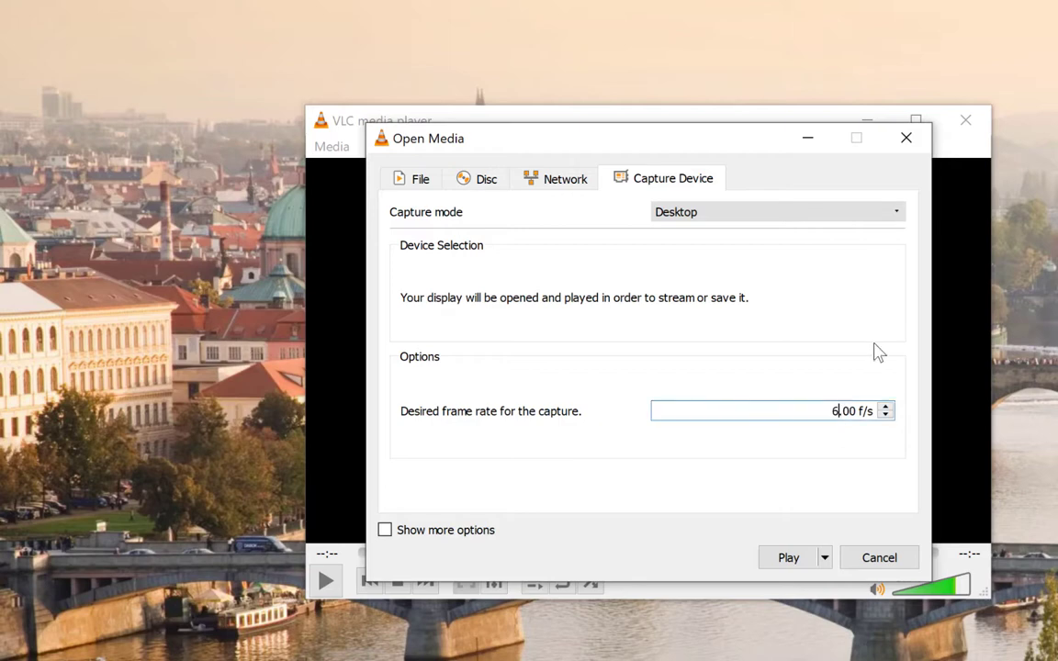
type("30")
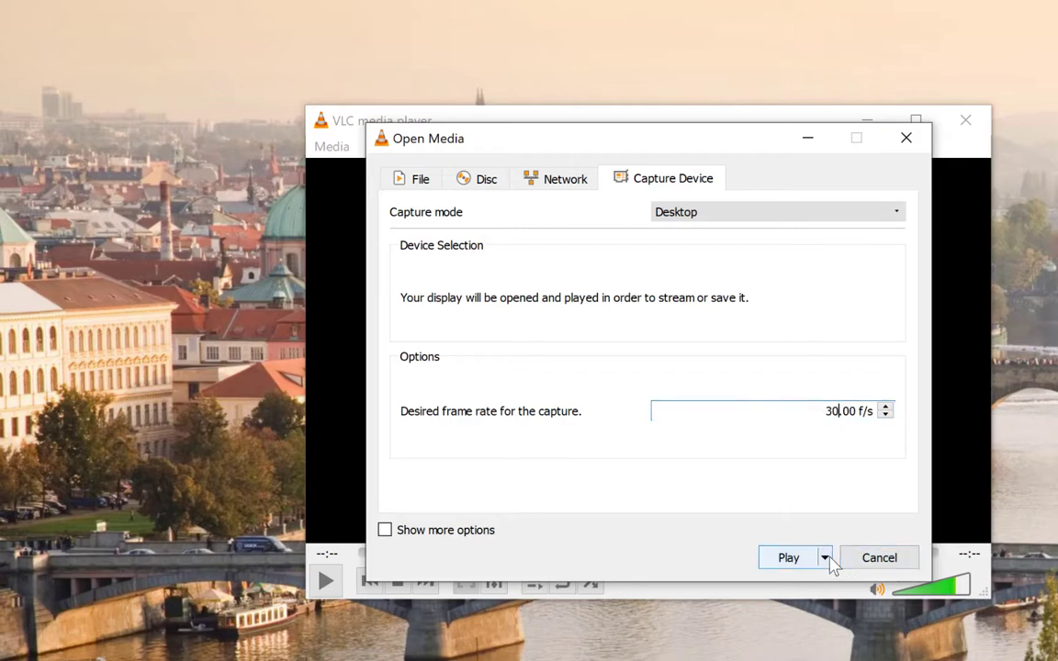
left_click(825, 558)
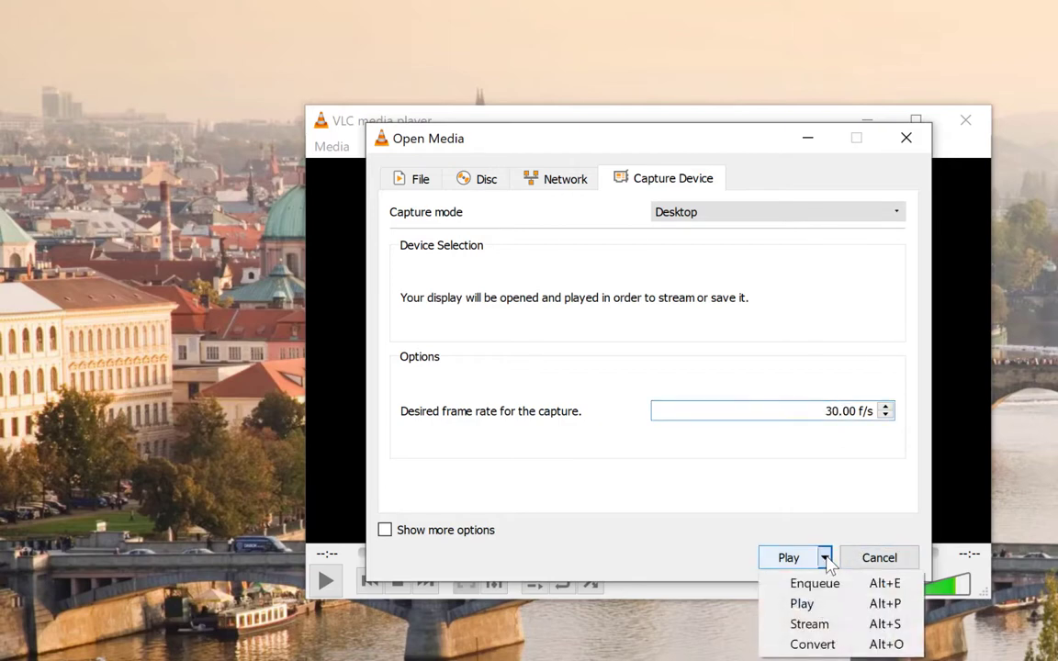
Convert the desktop capture to 'trial' with the Video - H.264 + MP3 (TS) profile and start recording
left_click(812, 644)
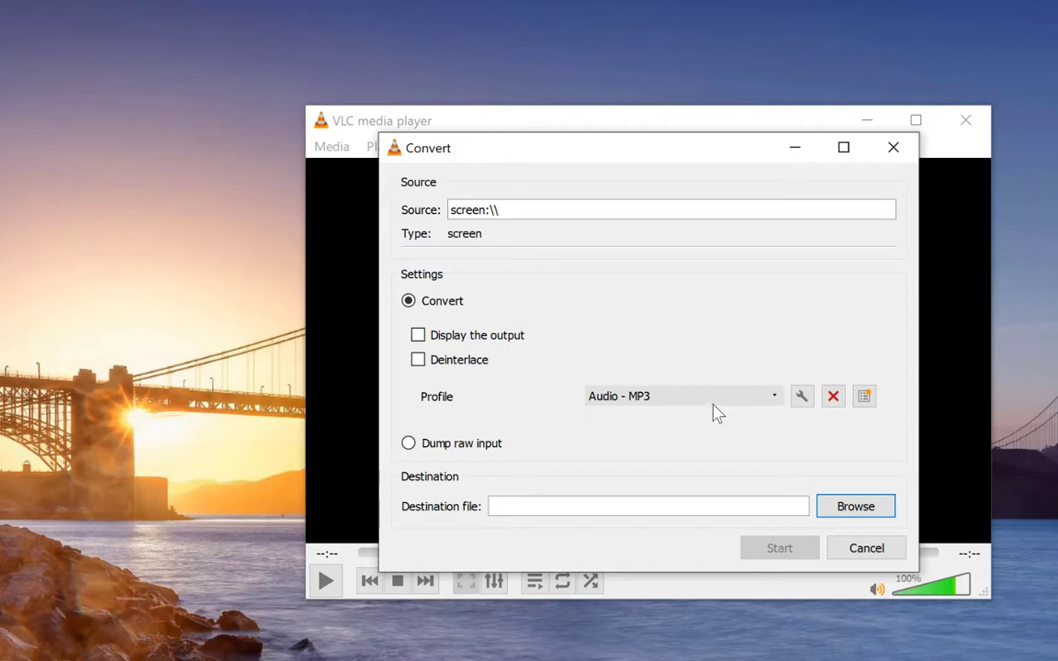
left_click(741, 399)
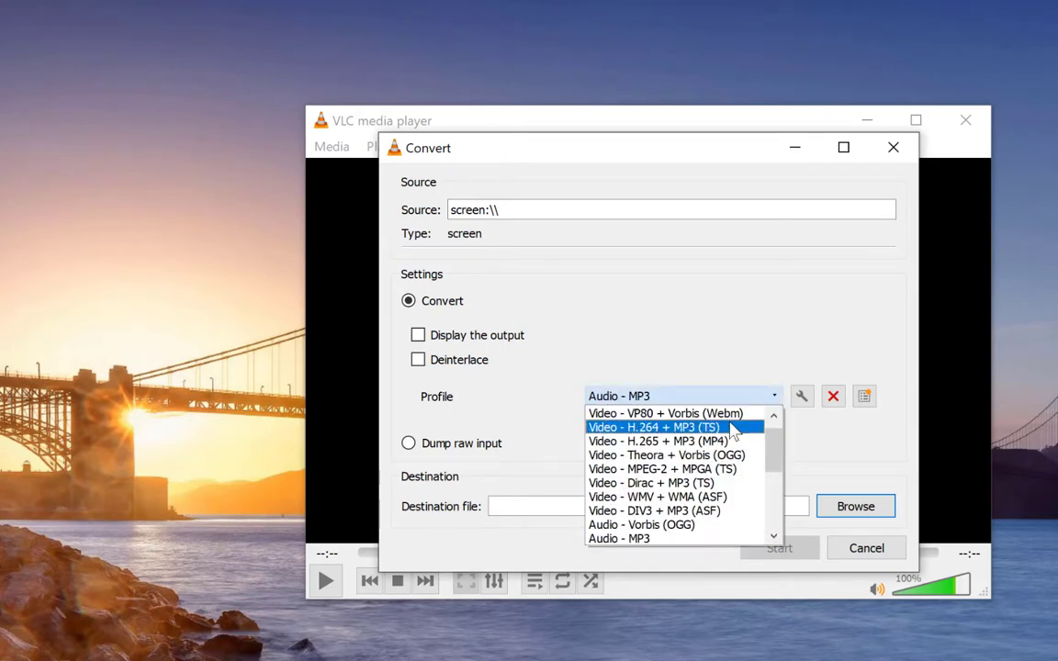
left_click(731, 428)
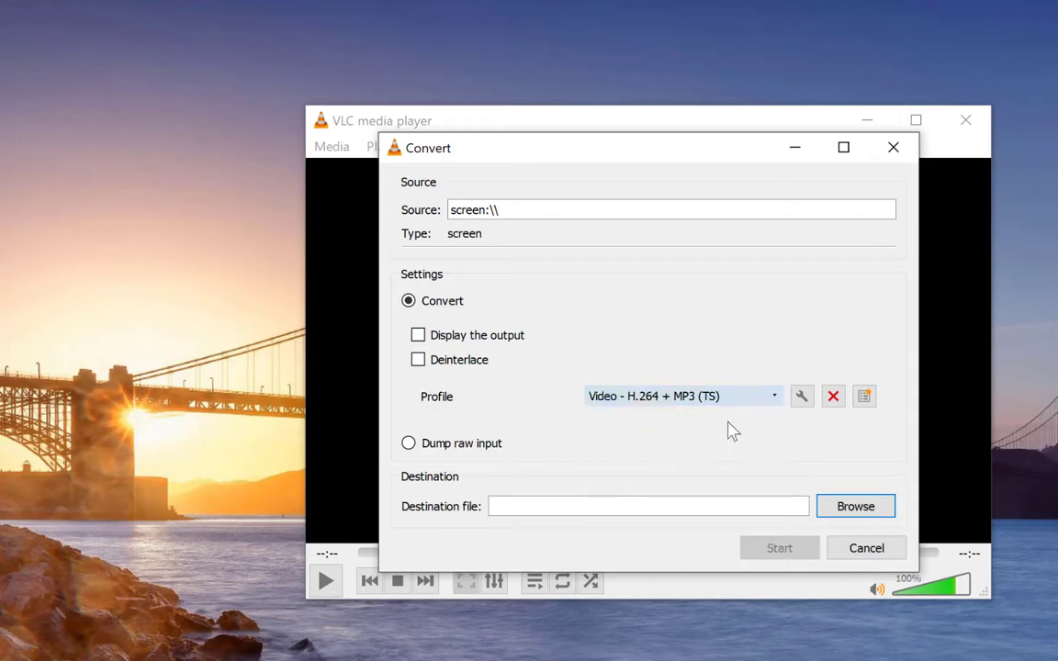
left_click(854, 507)
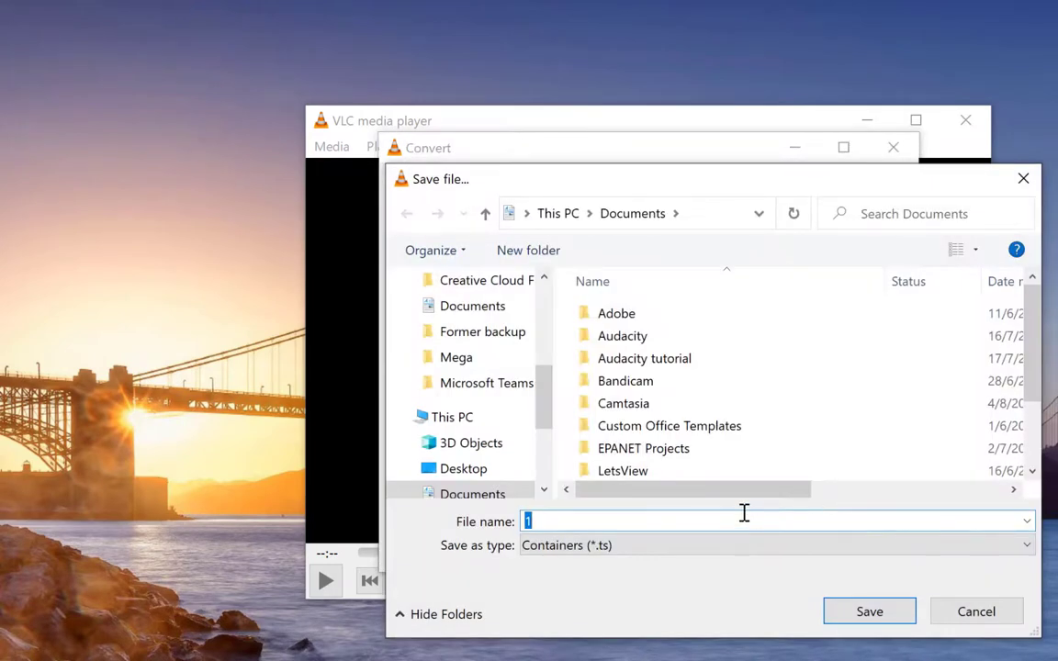
type("trial")
key("Return")
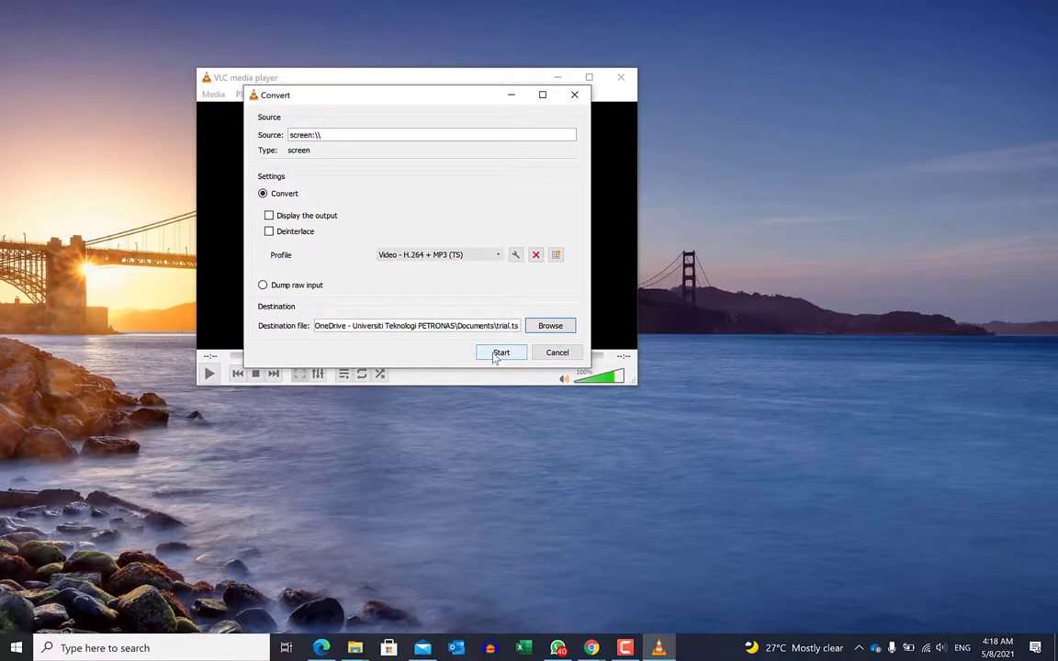
left_click(500, 353)
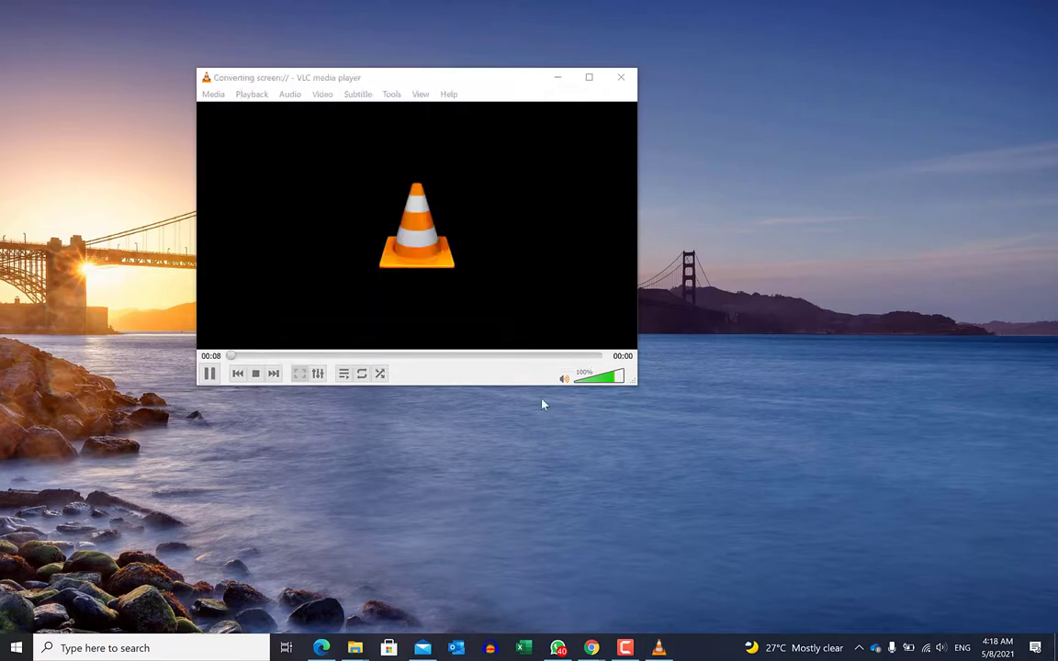
Stop the desktop recording to trial.ts
left_click(256, 373)
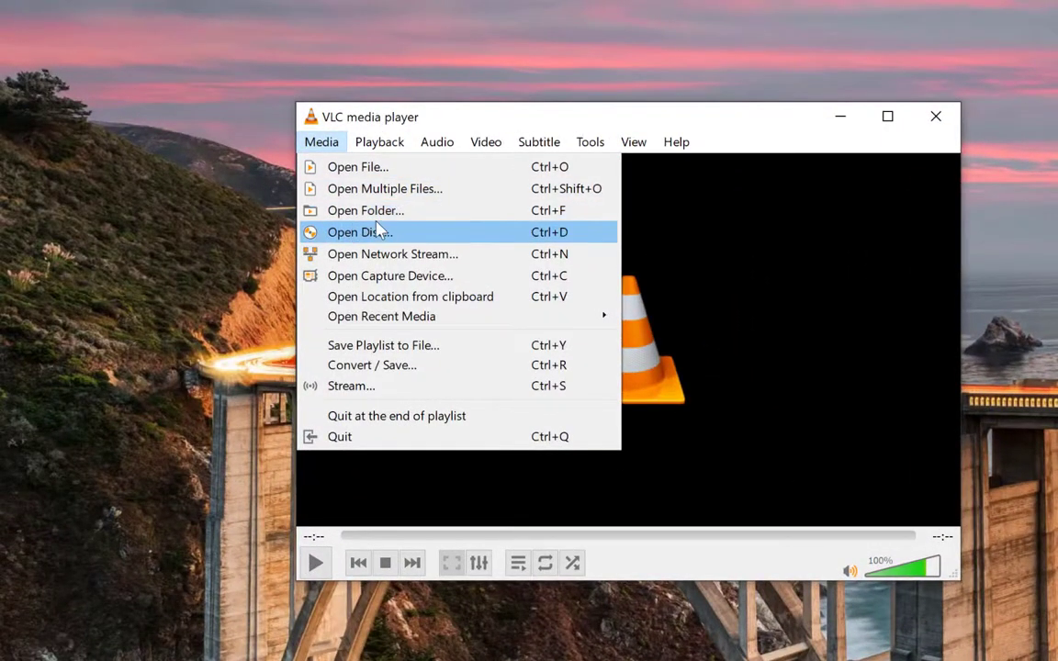
Set DirectShow capture with Logi Capture video and the RODE NT-USB microphone for audio
left_click(408, 277)
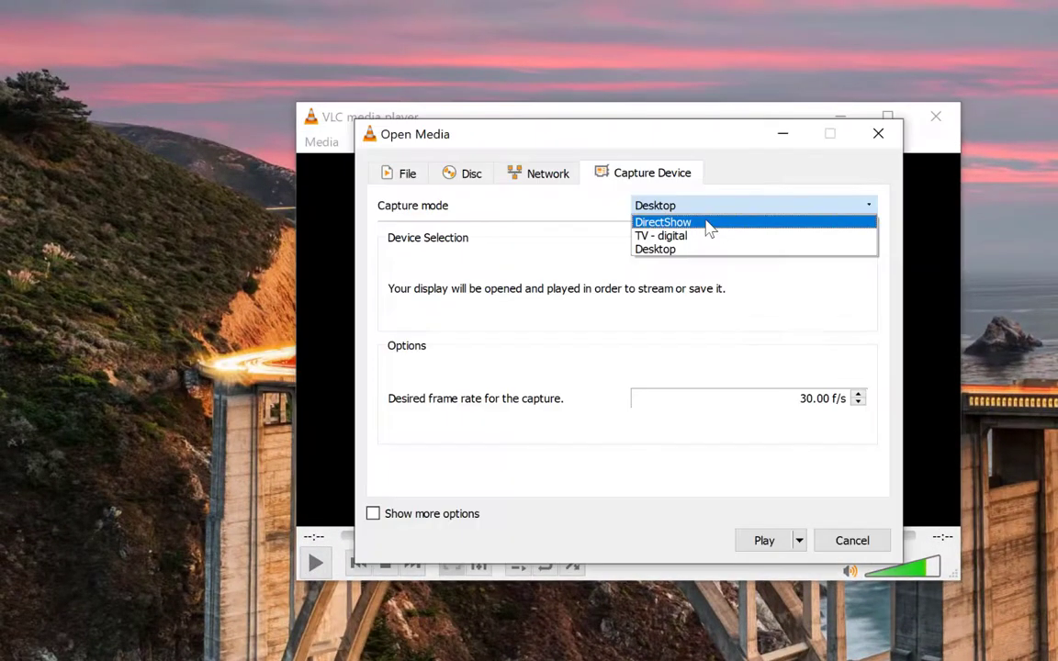
left_click(709, 223)
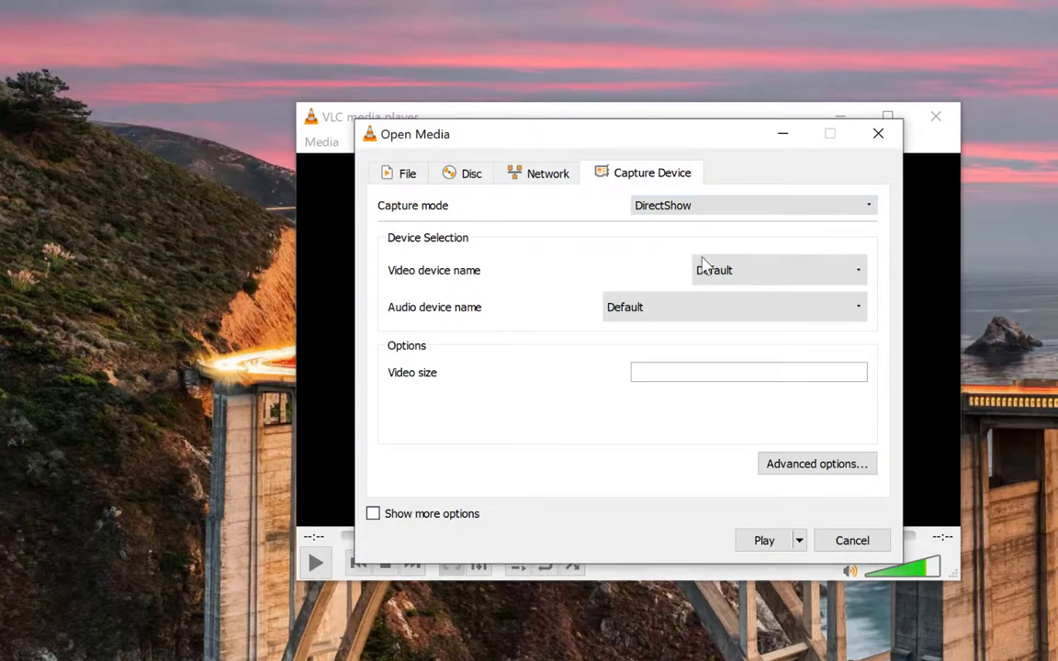
left_click(734, 270)
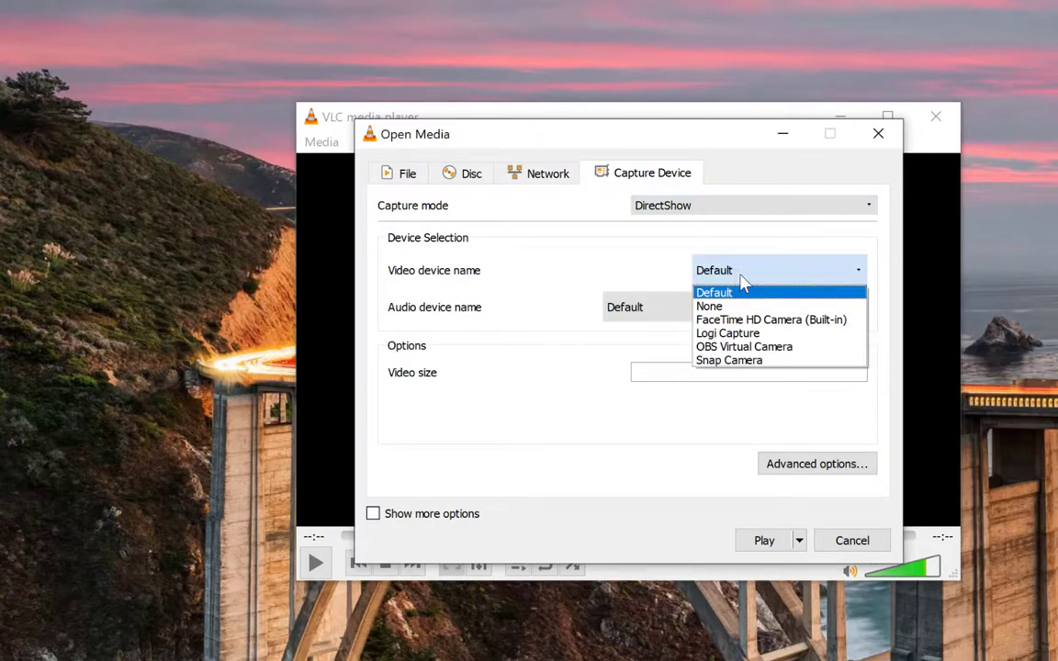
left_click(760, 334)
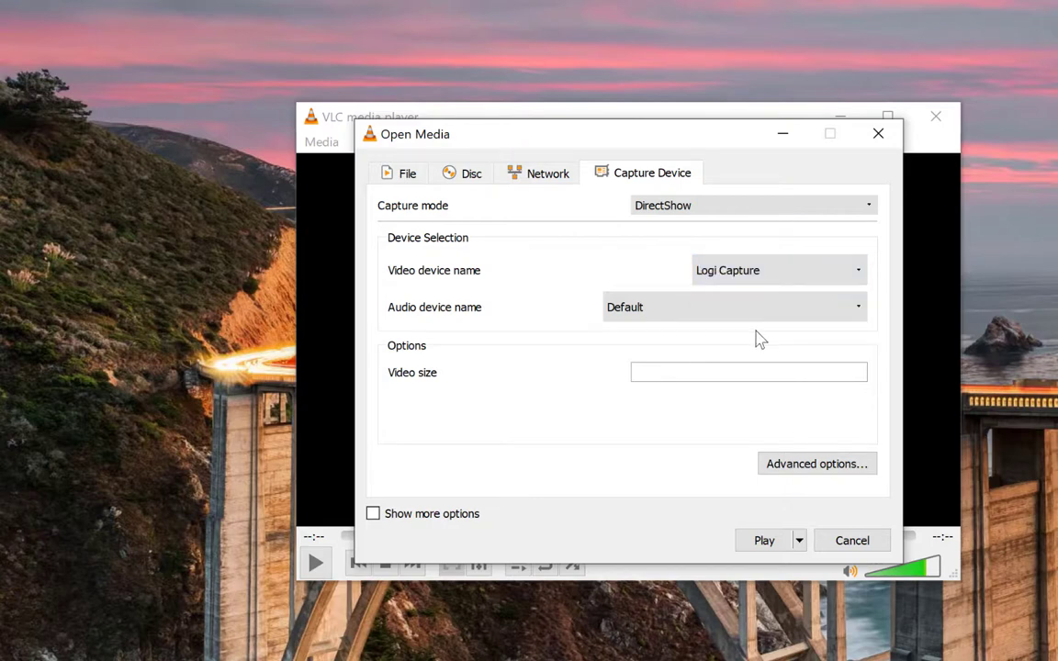
left_click(745, 309)
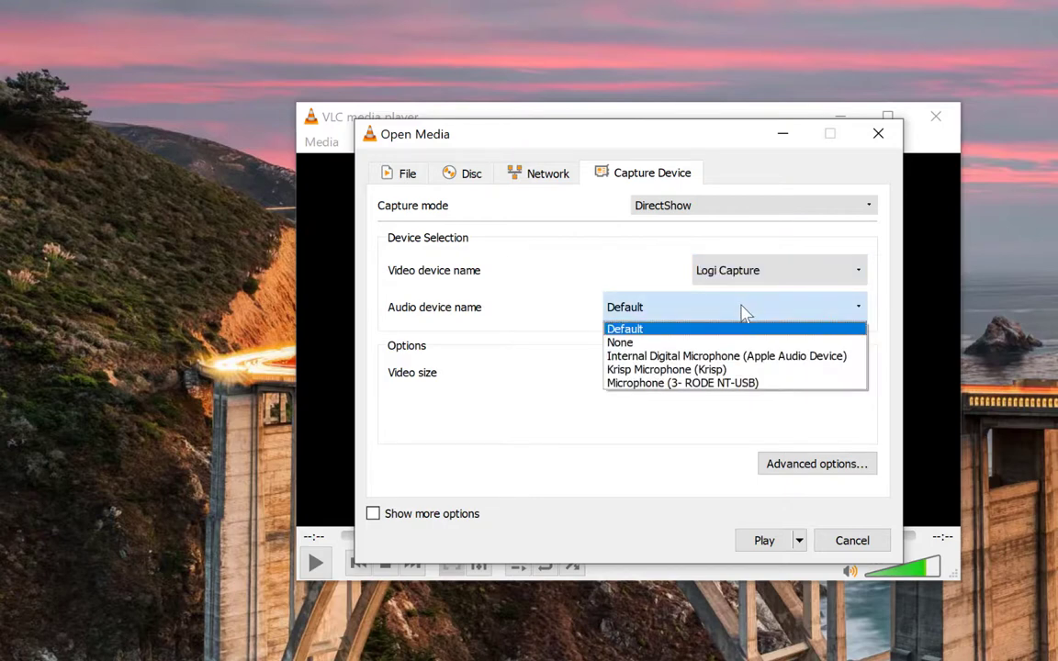
left_click(750, 385)
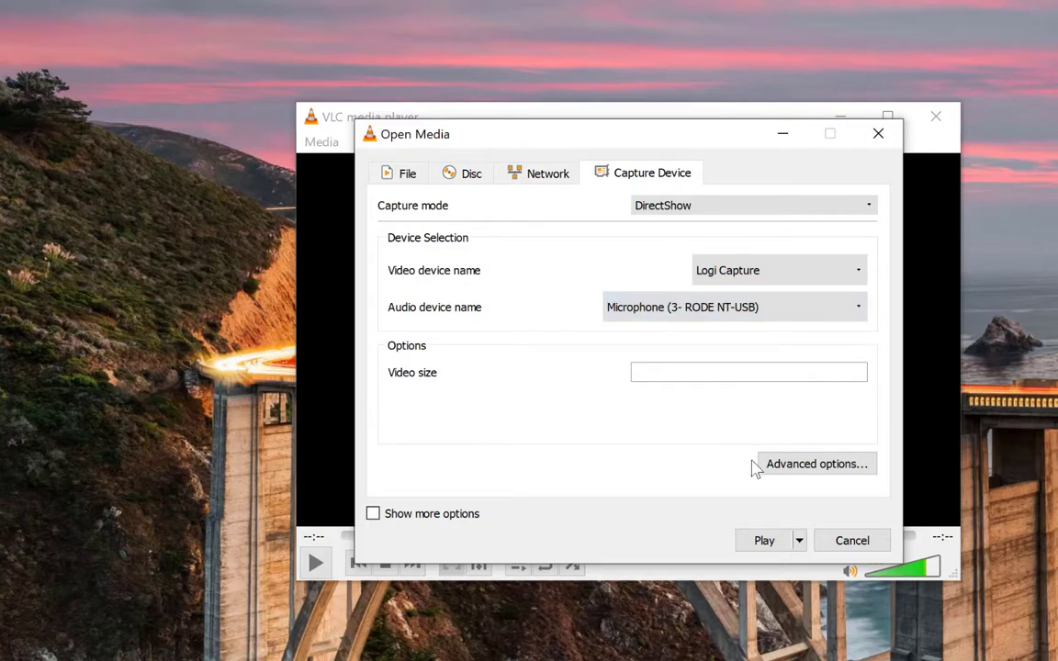
Choose Convert and save the capture output as 'webcam' in Documents
left_click(799, 541)
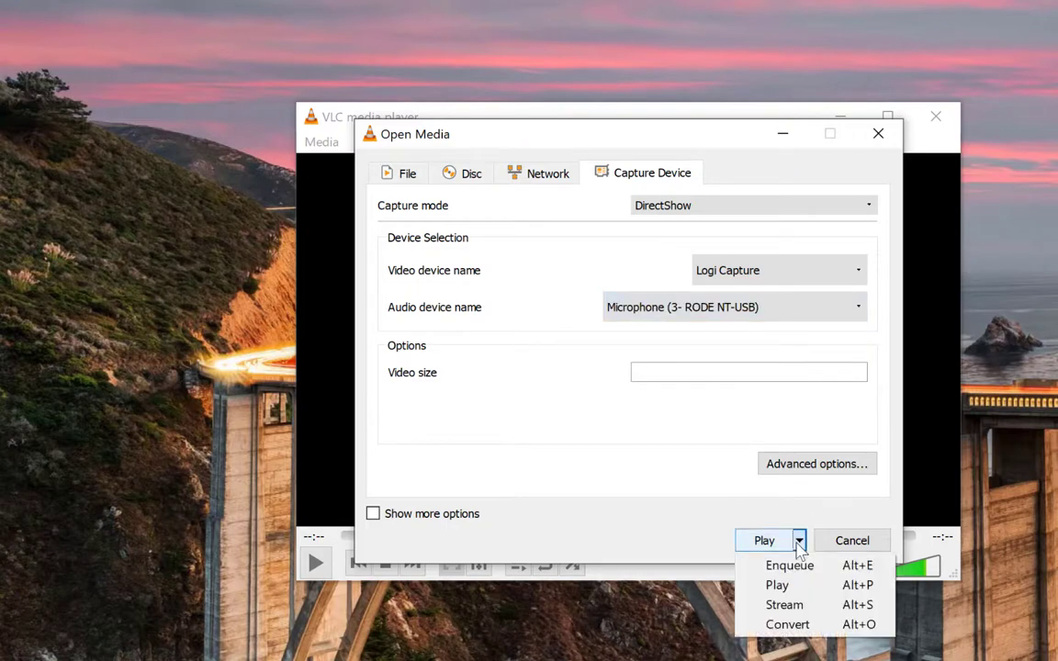
left_click(787, 625)
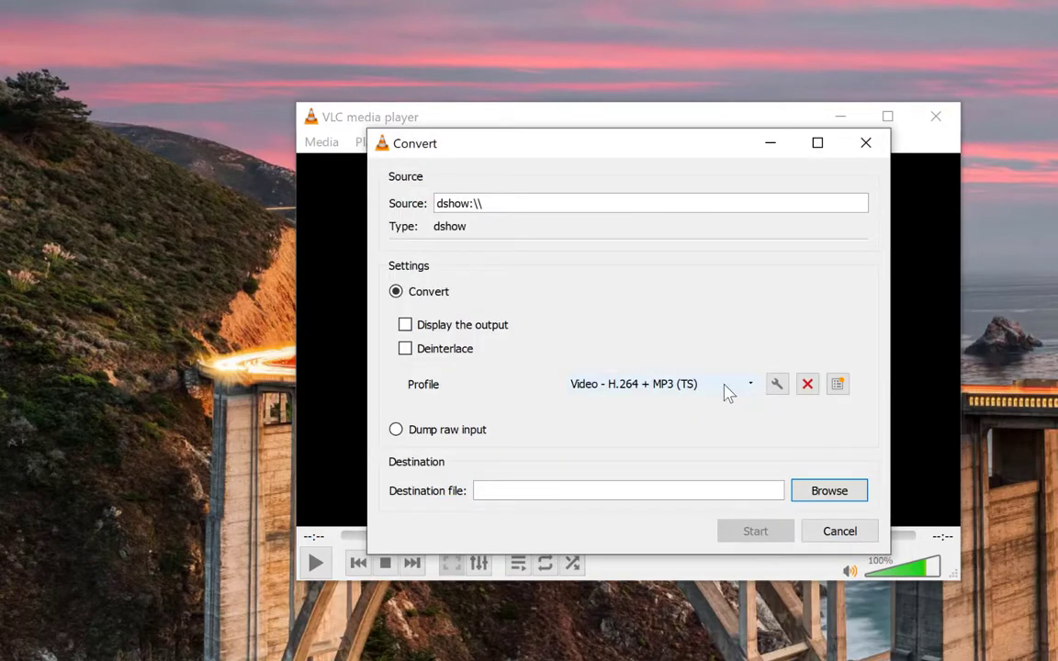
left_click(808, 491)
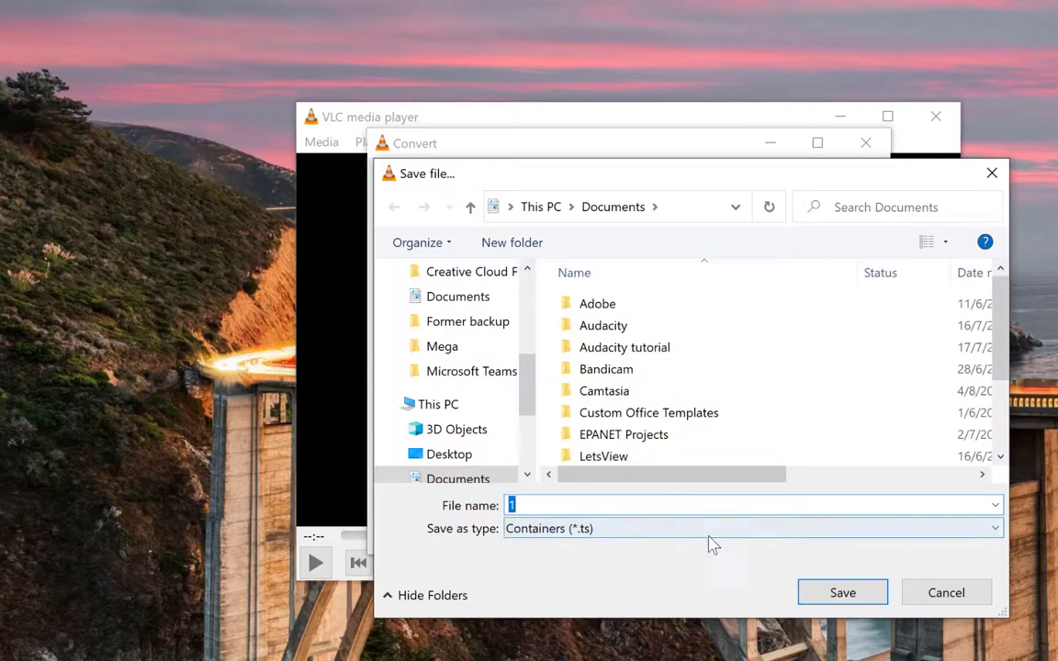
type("webcam")
left_click(842, 592)
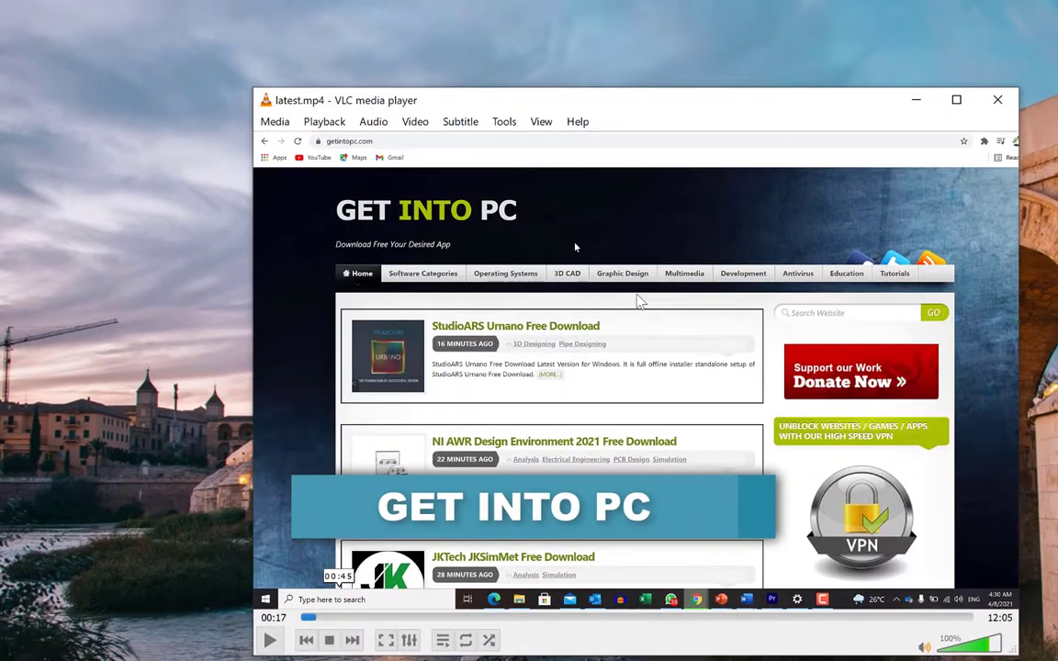
Take a snapshot of latest.mp4's current frame at 00:17 via the video's Video menu
right_click(623, 268)
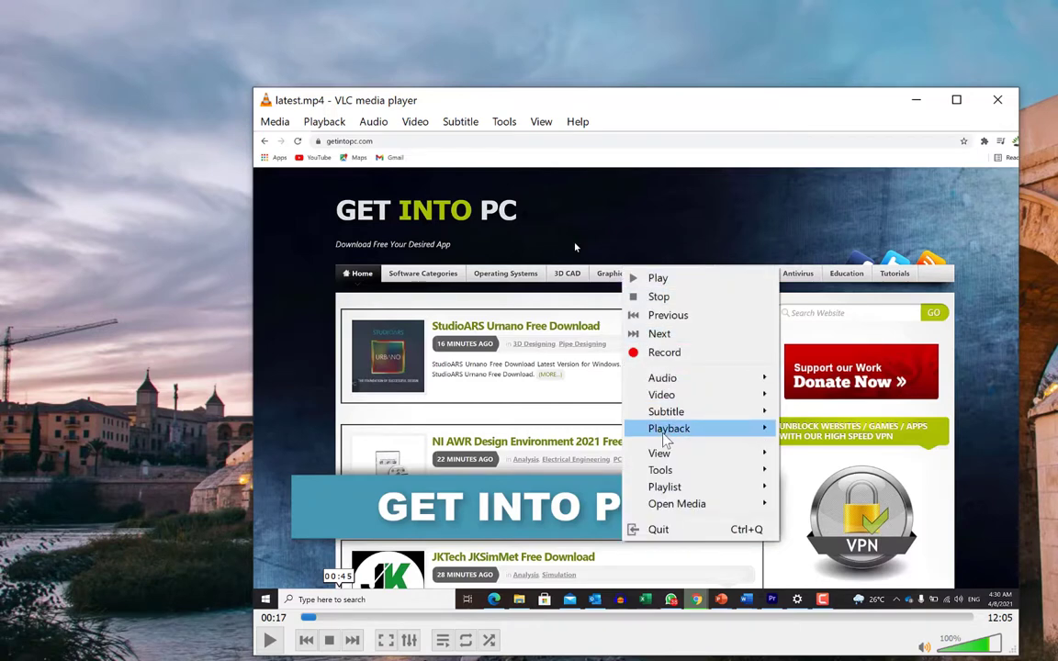
mouse_move(676, 398)
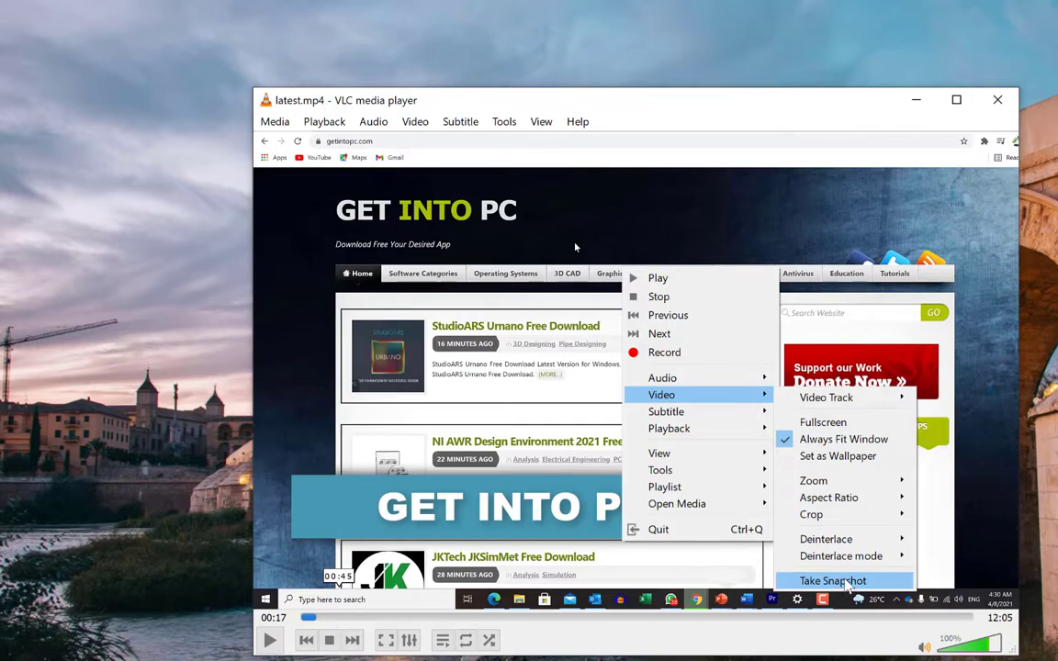
left_click(843, 580)
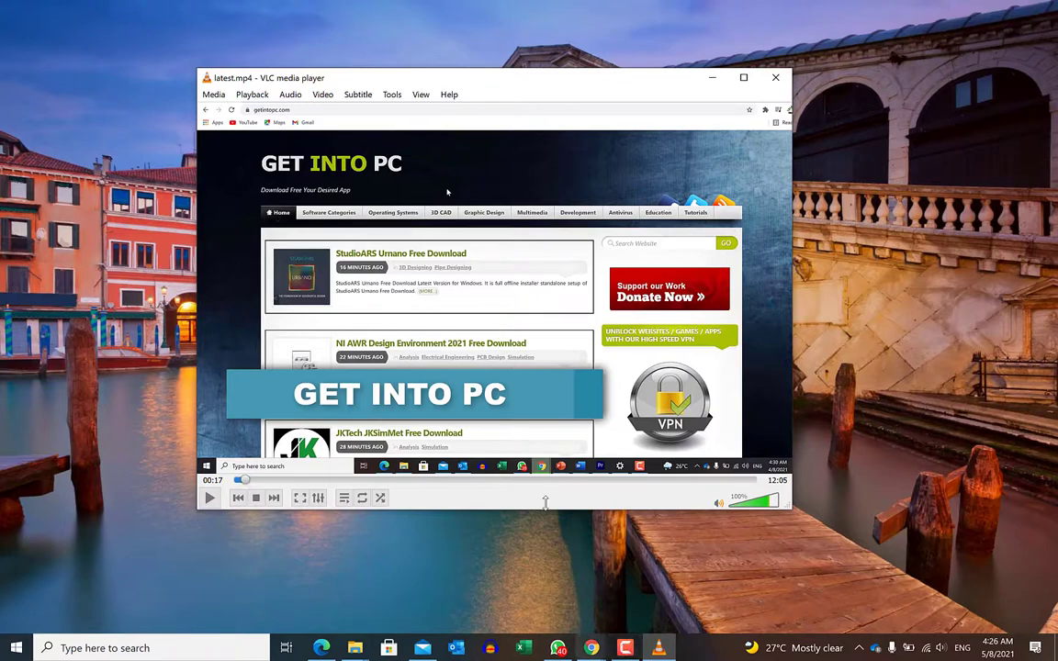
Open the vlcsnap image from the Pictures folder in File Explorer
mouse_move(354, 647)
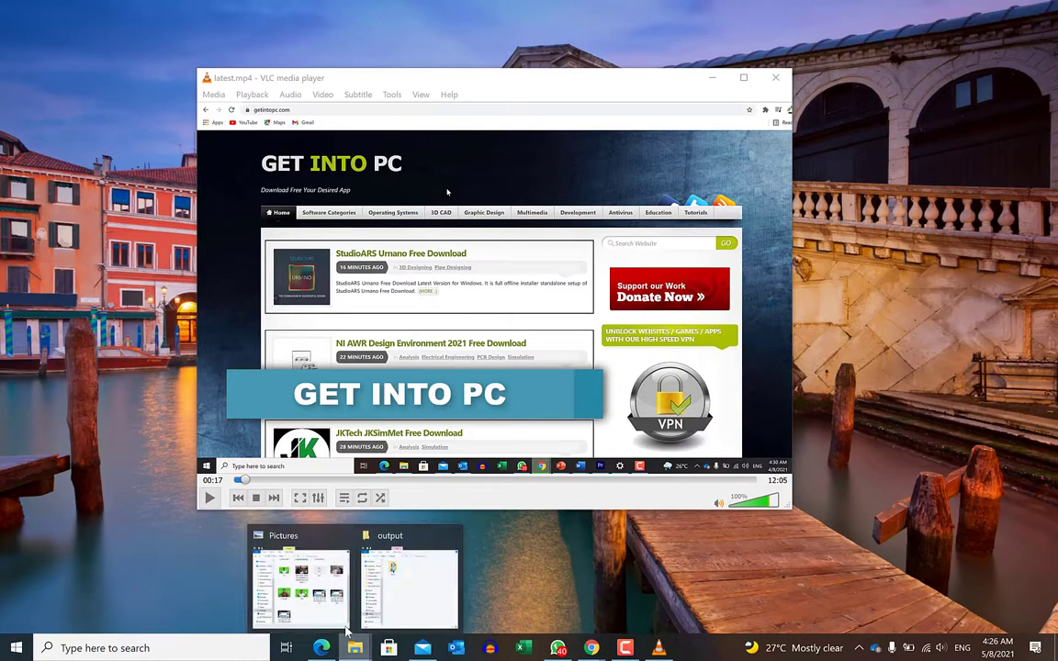
left_click(285, 551)
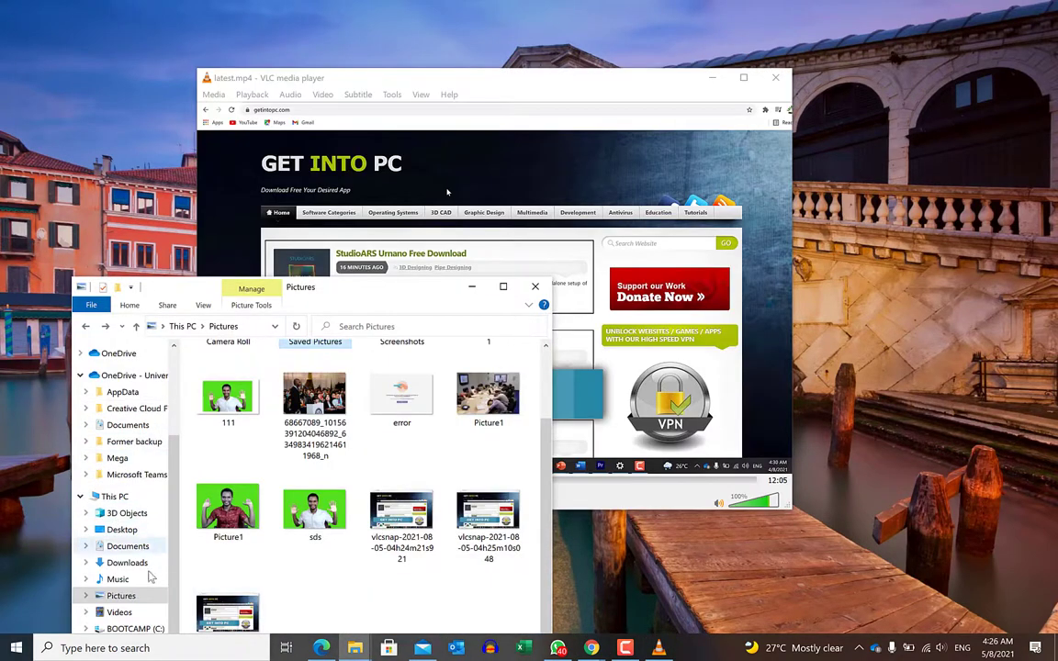
double_click(389, 552)
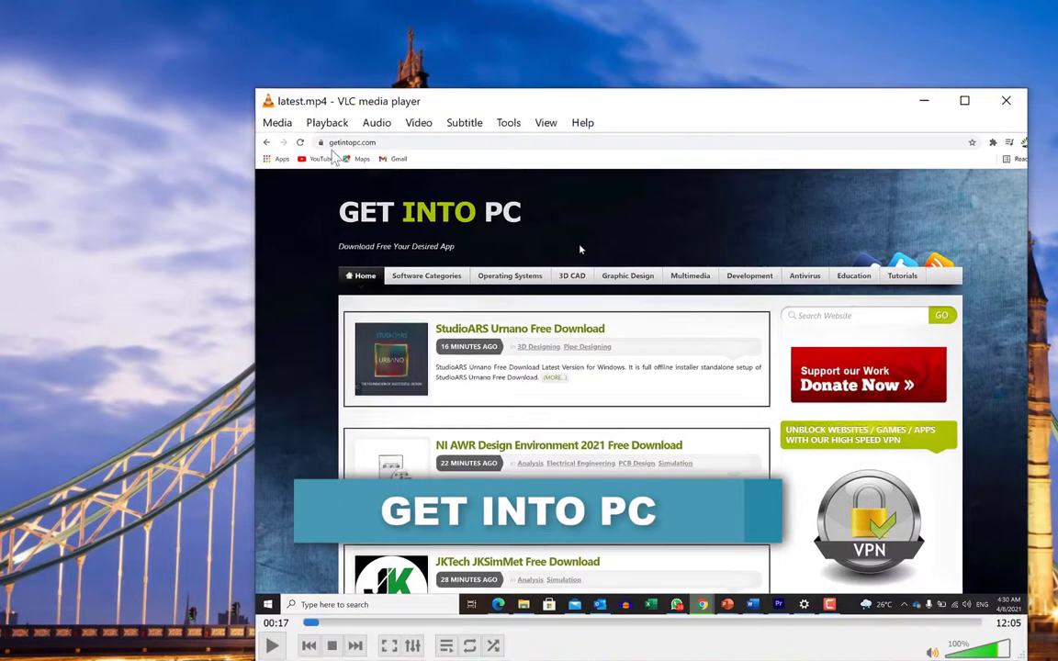
Add 1.mp4 from Documents in Convert / Save and choose Convert
left_click(276, 124)
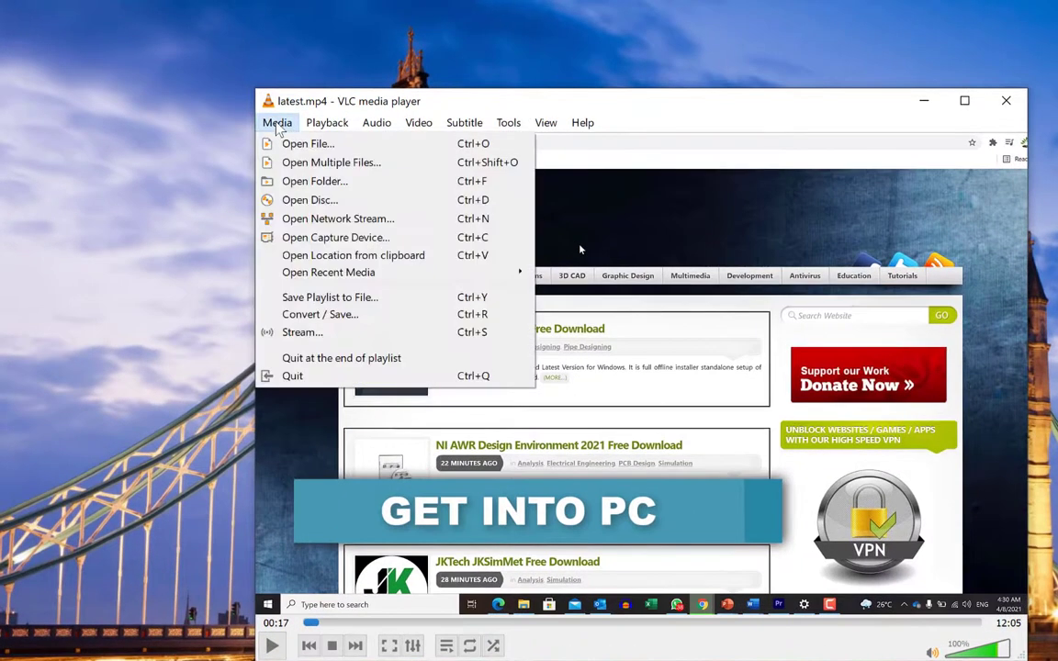
left_click(313, 316)
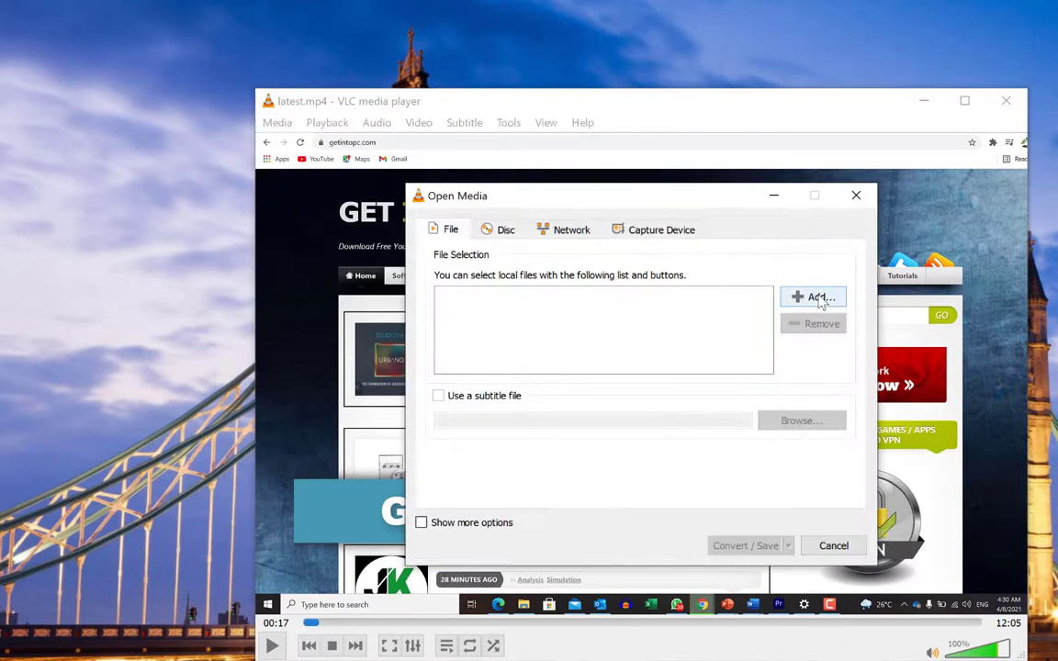
left_click(818, 300)
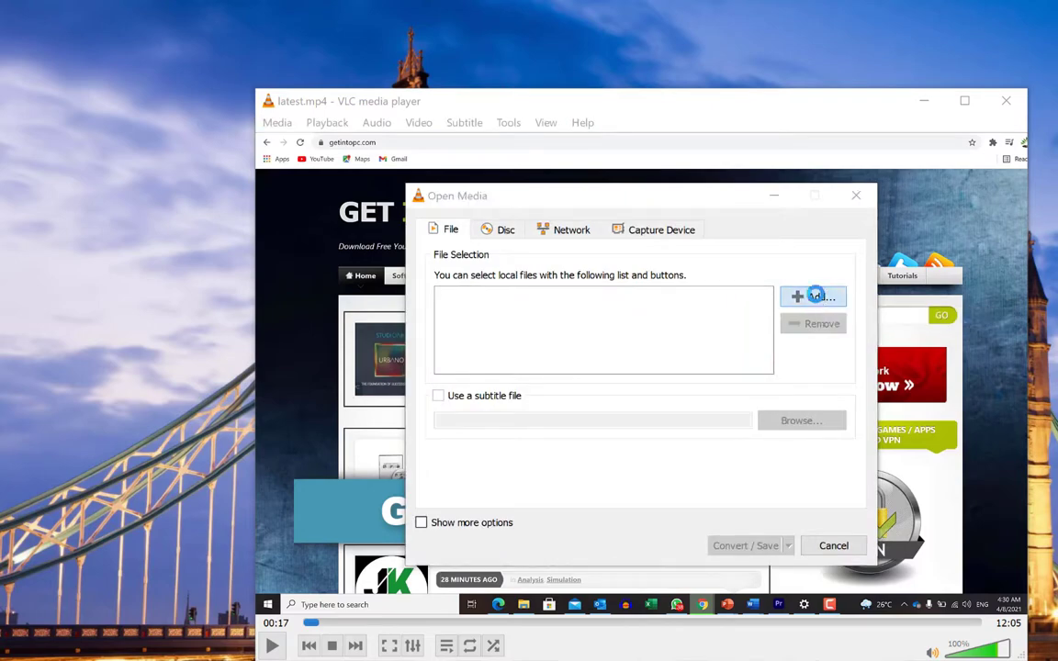
scroll(708, 386, "down", 2)
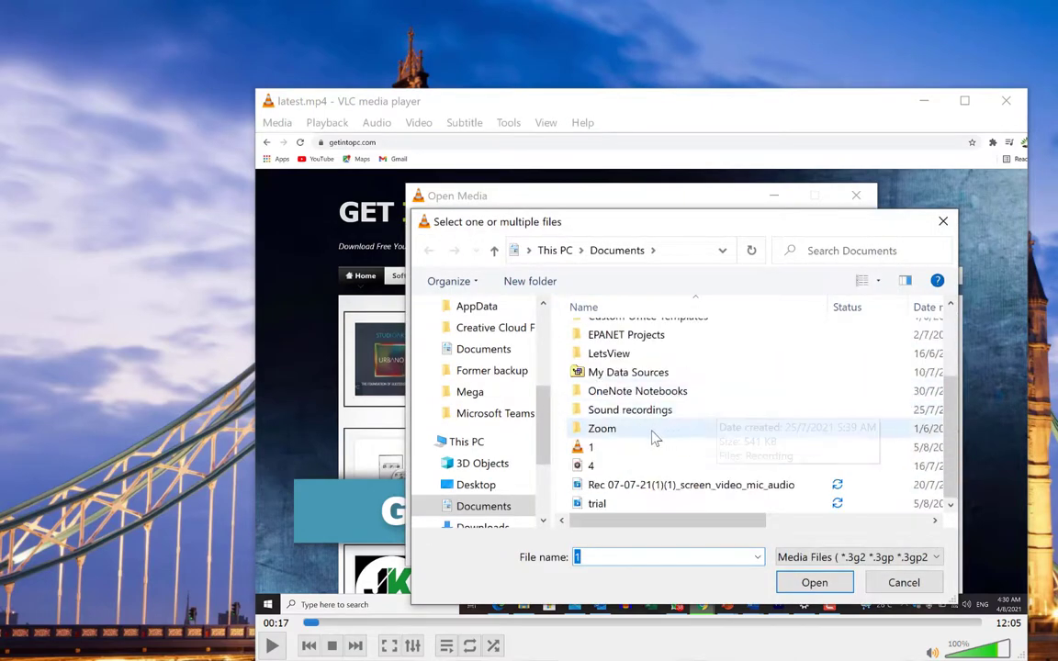
double_click(679, 451)
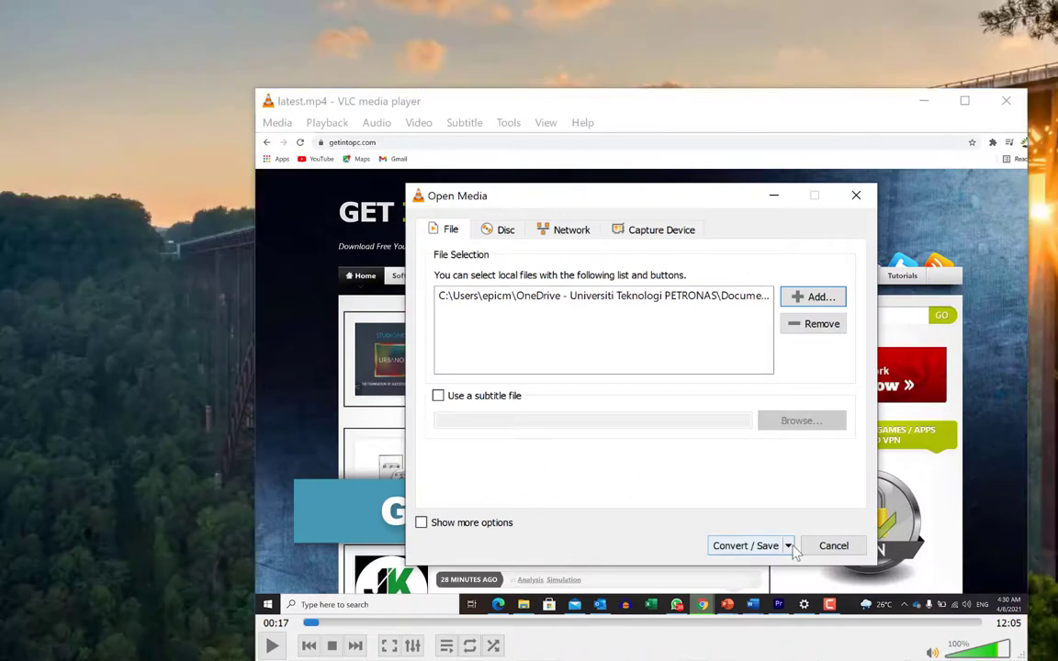
left_click(787, 546)
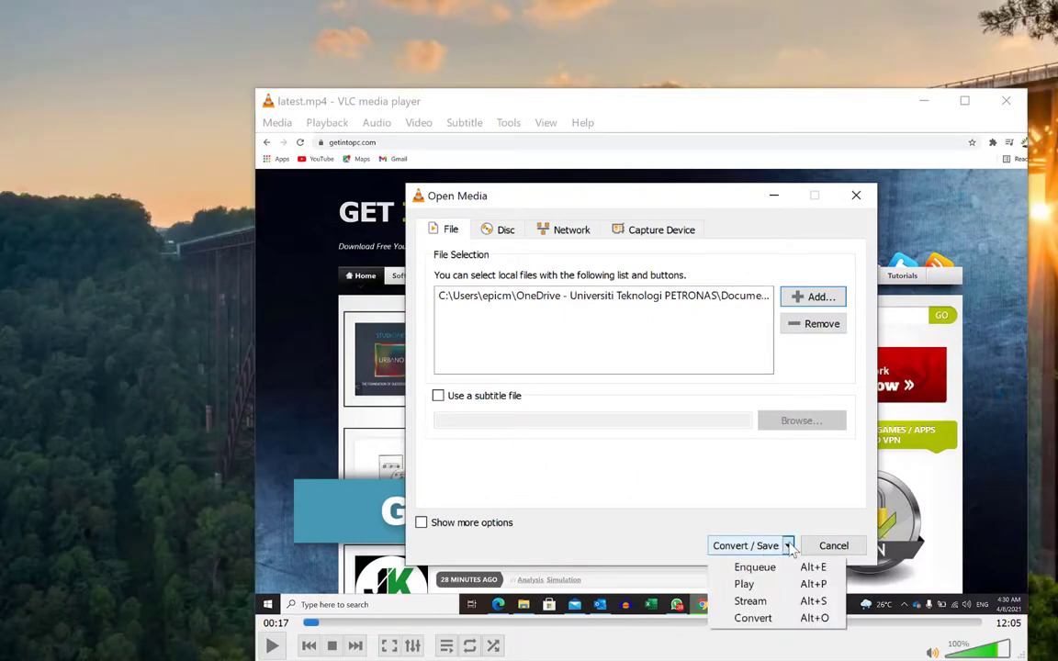
left_click(779, 621)
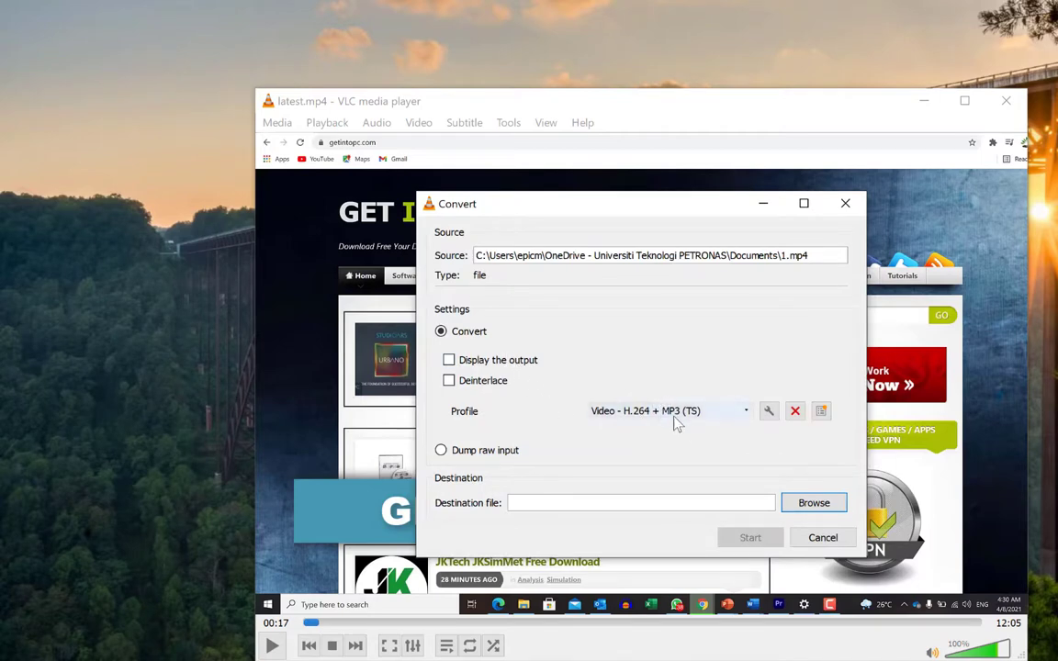
Use the Audio - MP3 profile and save the output as 232 in Documents
left_click(724, 414)
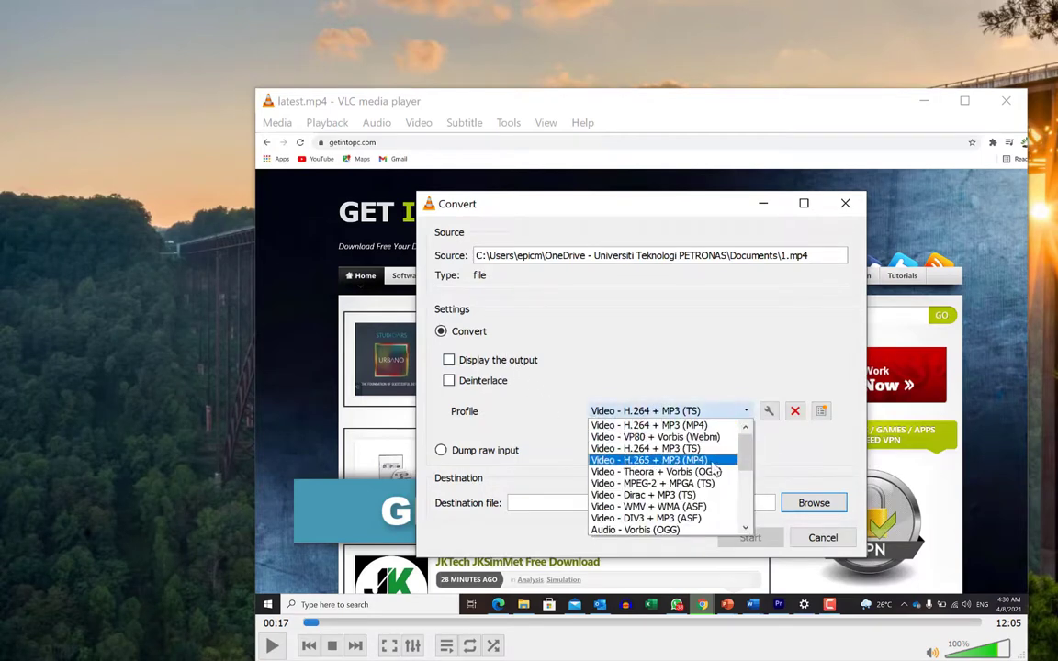
scroll(705, 495, "down", 2)
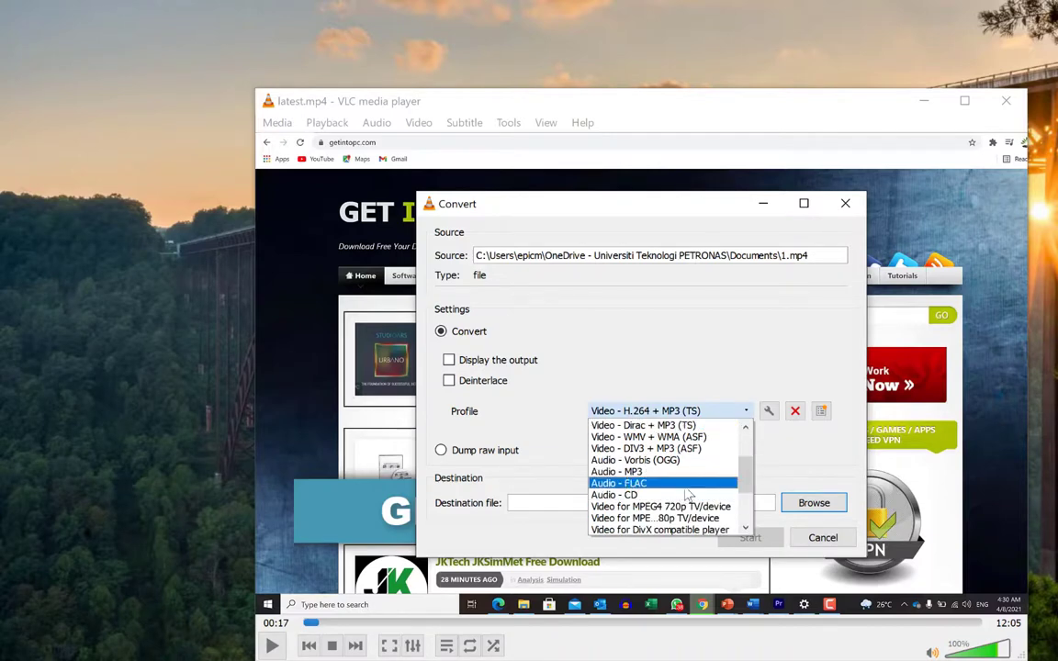
left_click(702, 470)
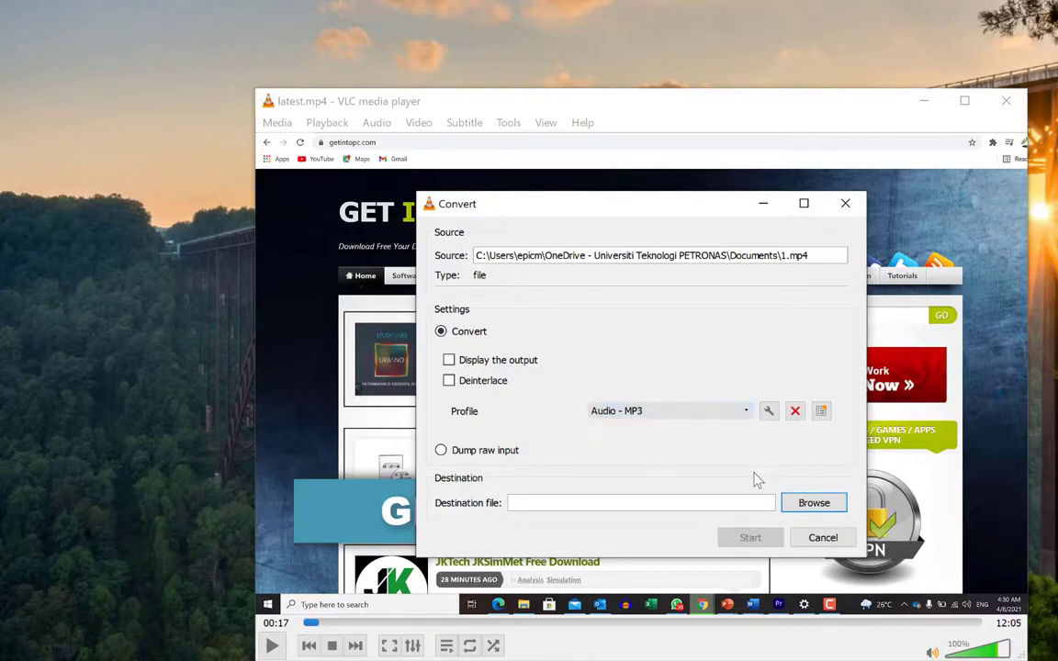
left_click(814, 503)
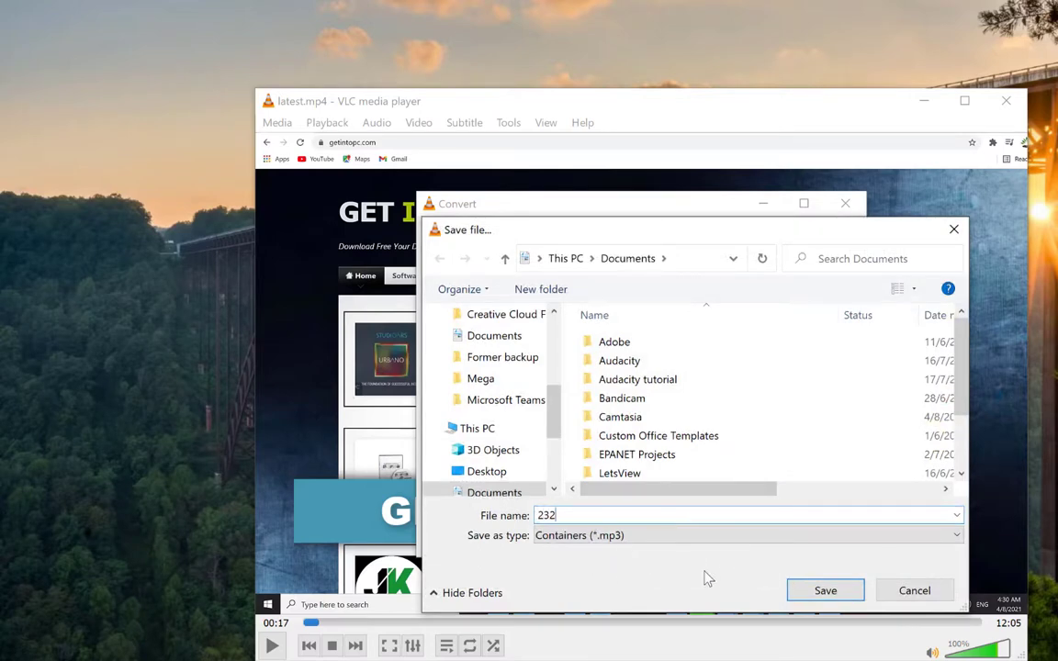
left_click(813, 592)
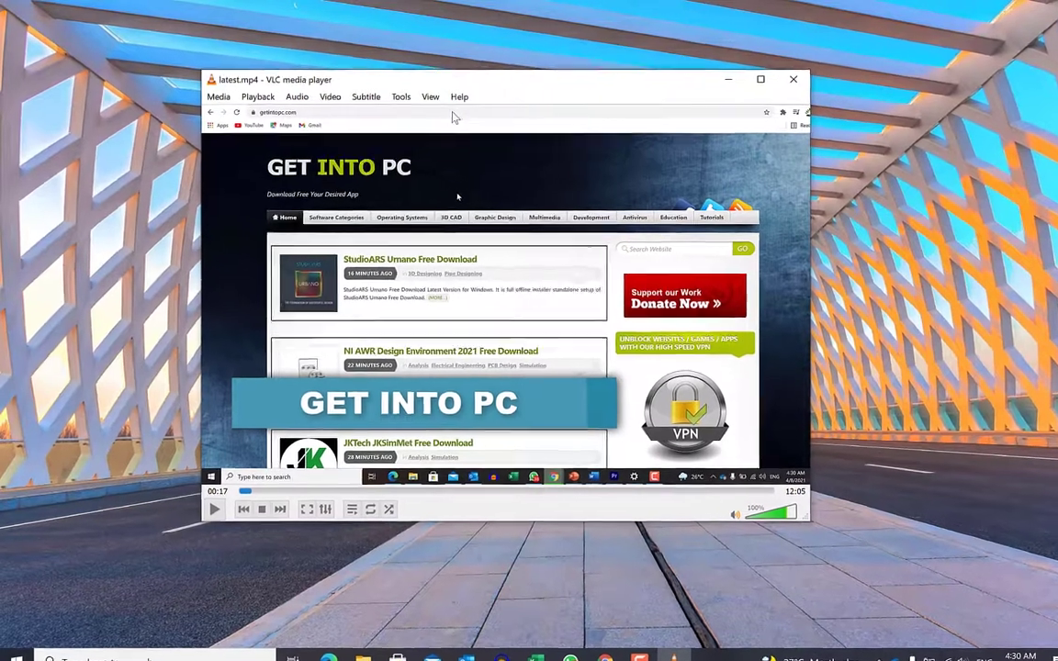
Turn on Advanced Controls from the View menu
left_click(429, 96)
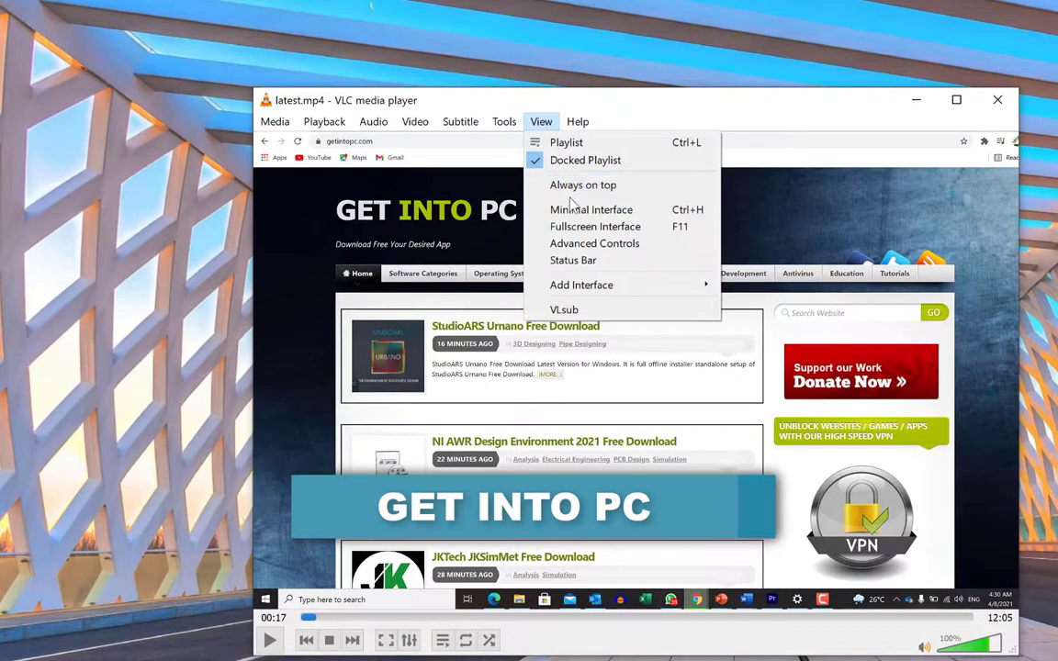
left_click(588, 243)
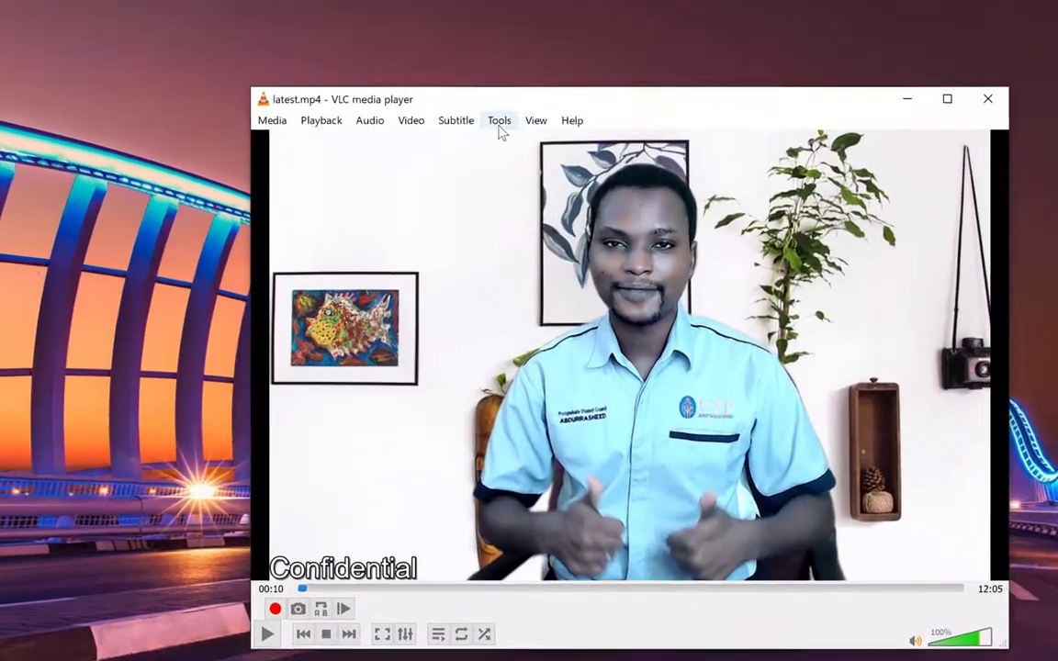
In Effects and Filters' Video Effects, browse the Essential, Crop, Colors, Geometry, Overlay and Advanced tabs
left_click(499, 125)
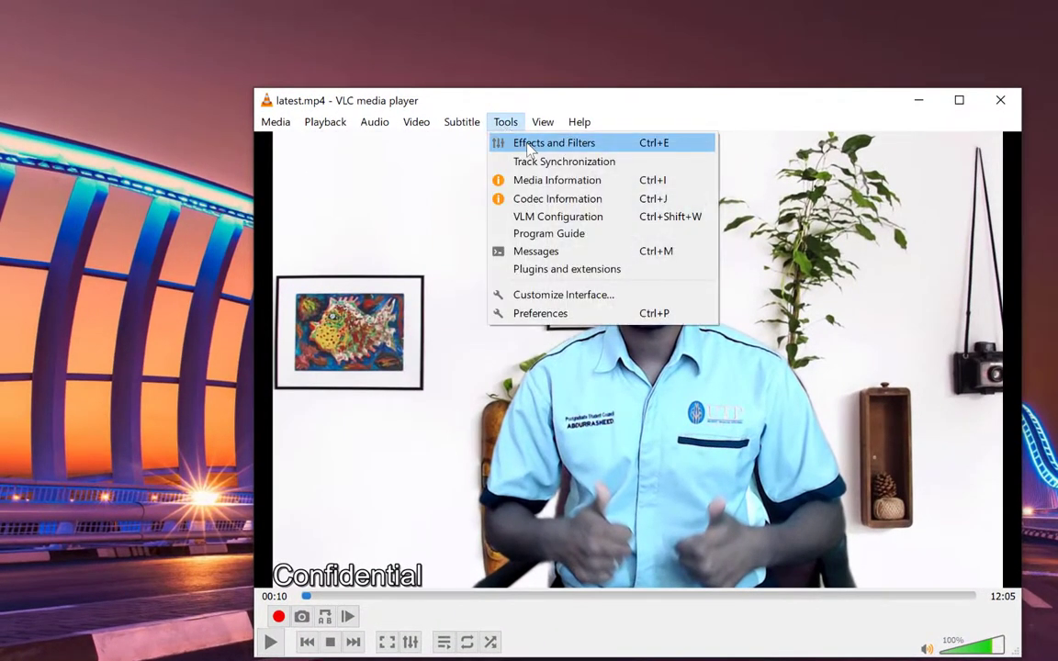
left_click(529, 147)
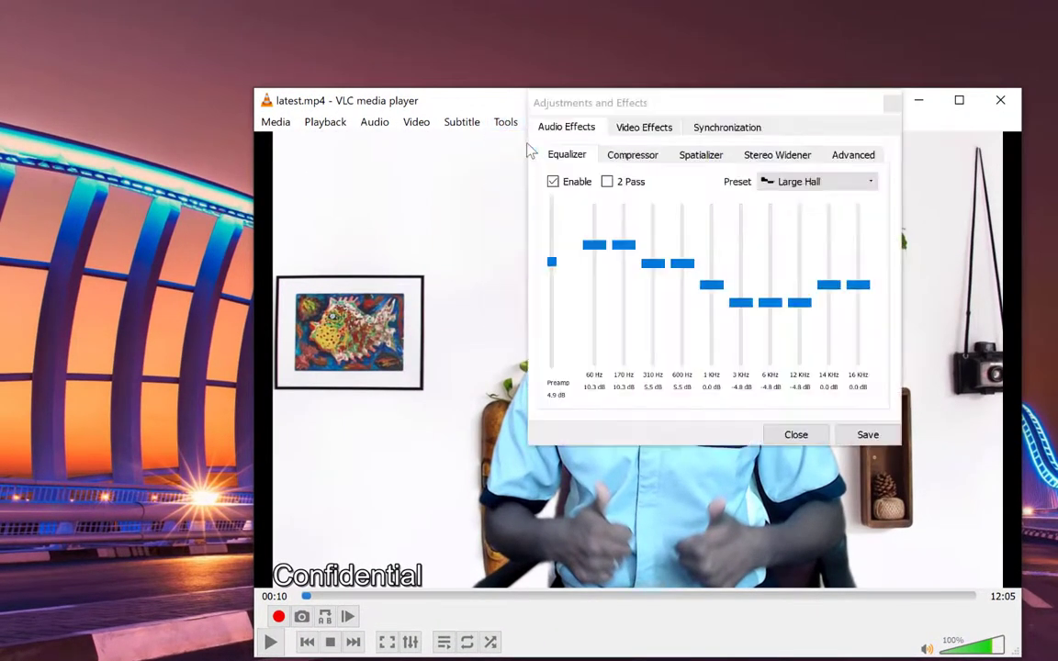
left_click(634, 129)
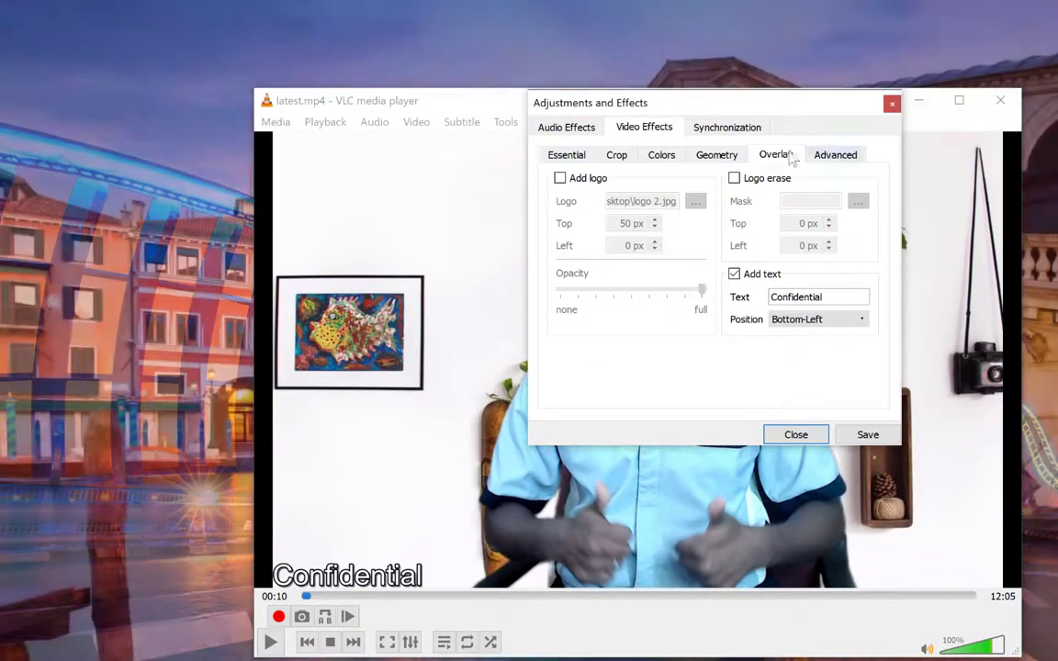
left_click(571, 158)
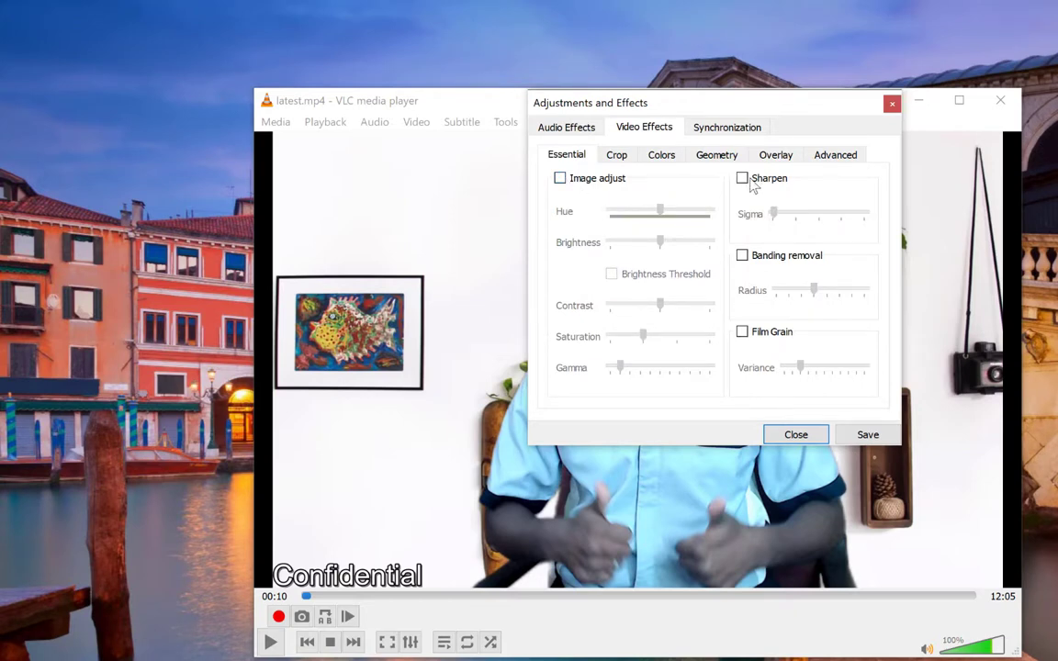
left_click(616, 157)
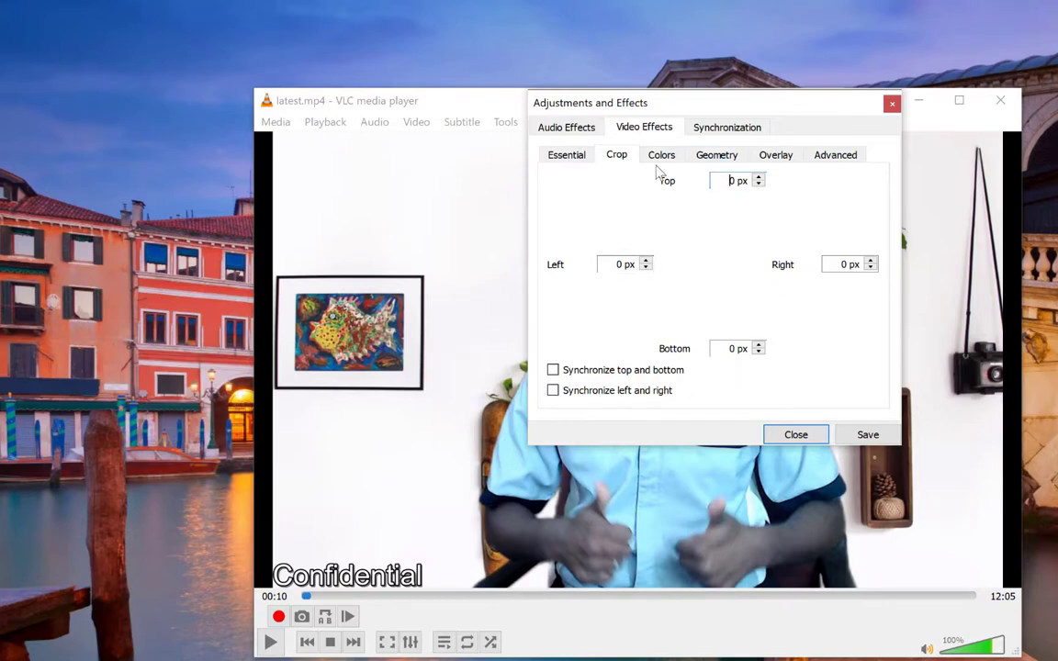
left_click(659, 158)
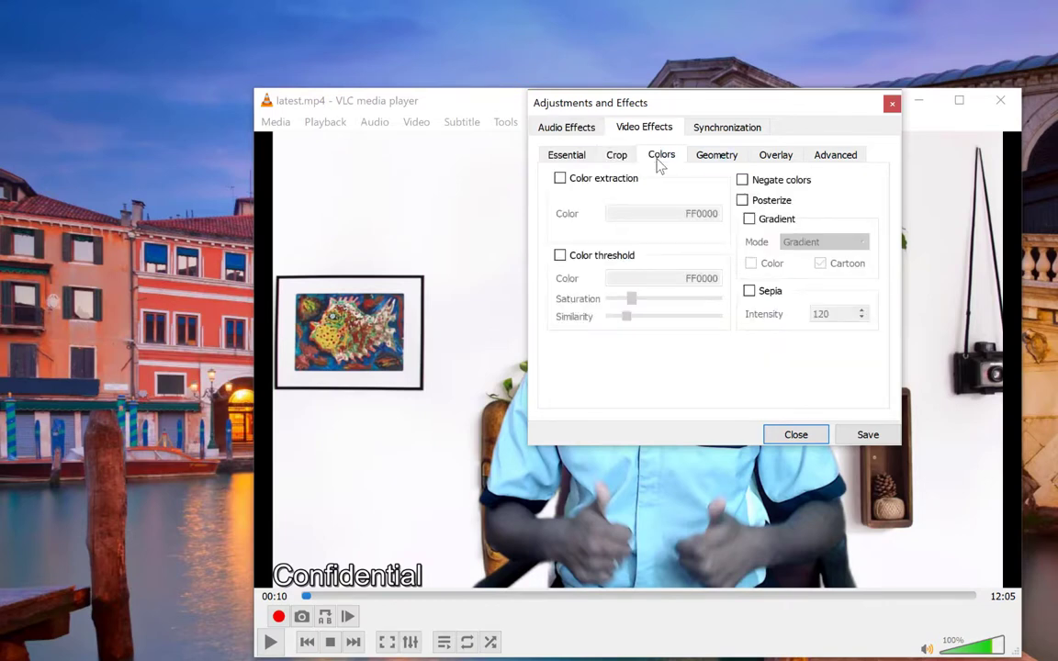
left_click(720, 161)
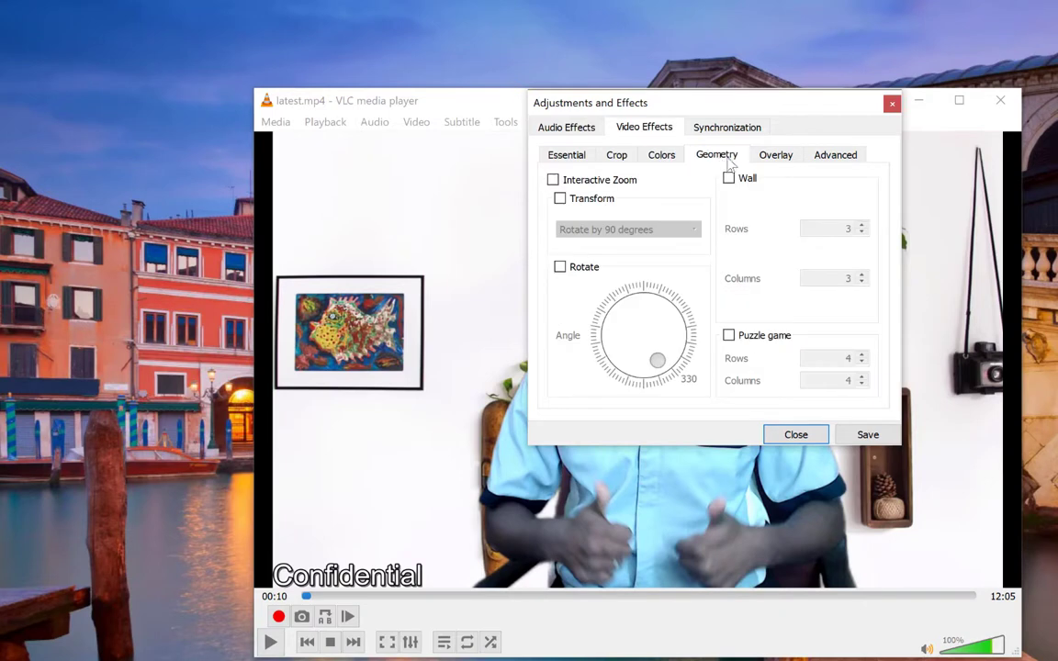
left_click(775, 161)
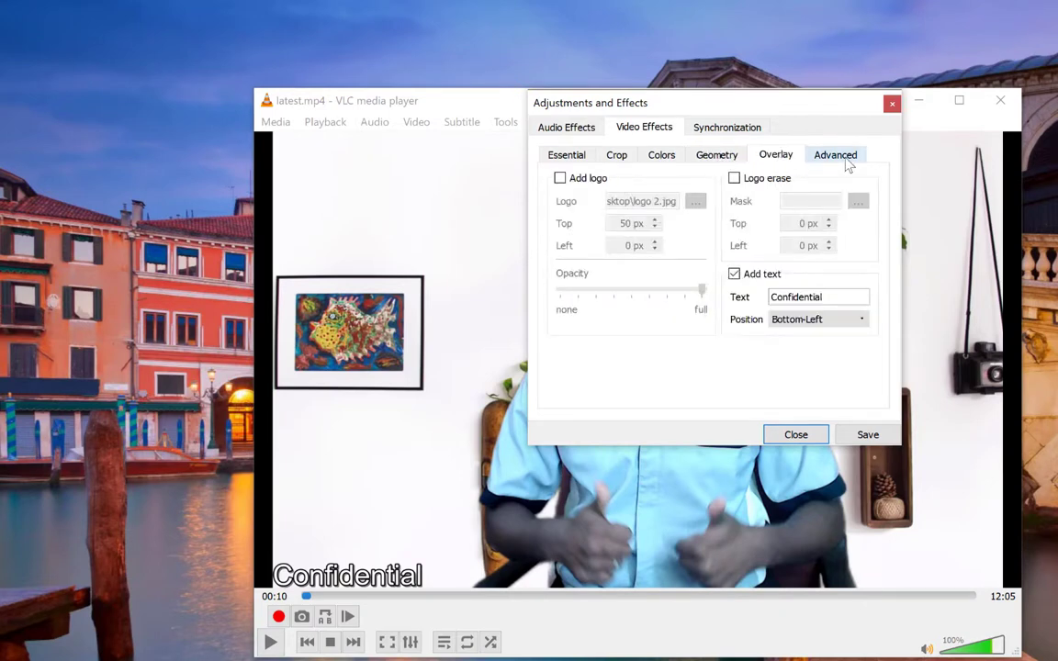
left_click(846, 163)
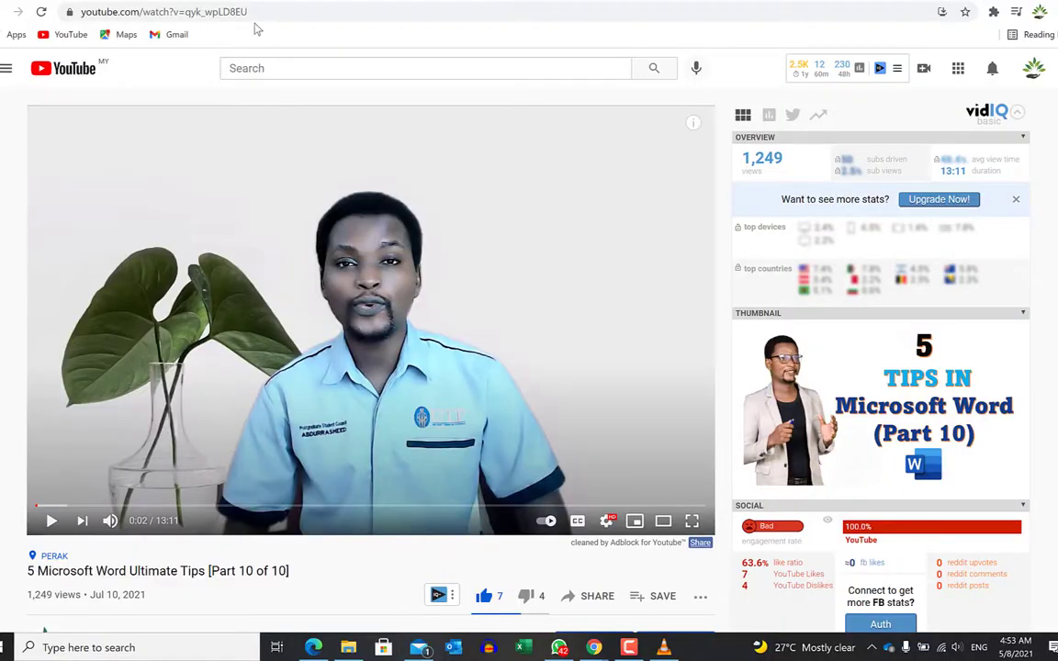
Stream '5 Microsoft Word Ultimate Tips [Part 10 of 10]' in VLC as a network stream from its copied YouTube URL
left_click(250, 14)
key("ctrl+c")
right_click(206, 16)
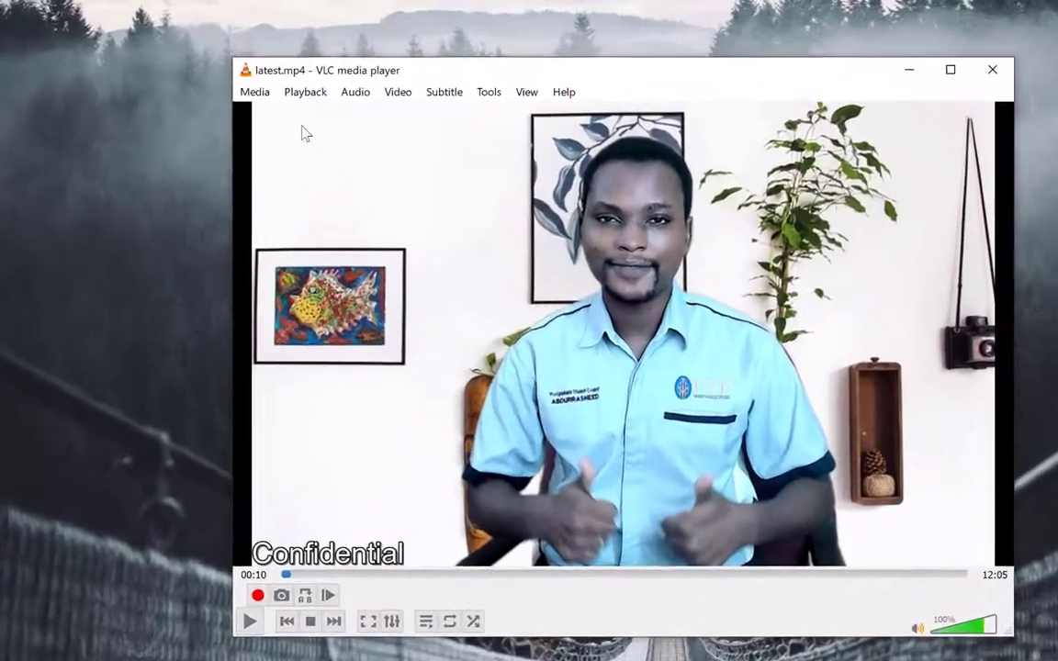
left_click(201, 73)
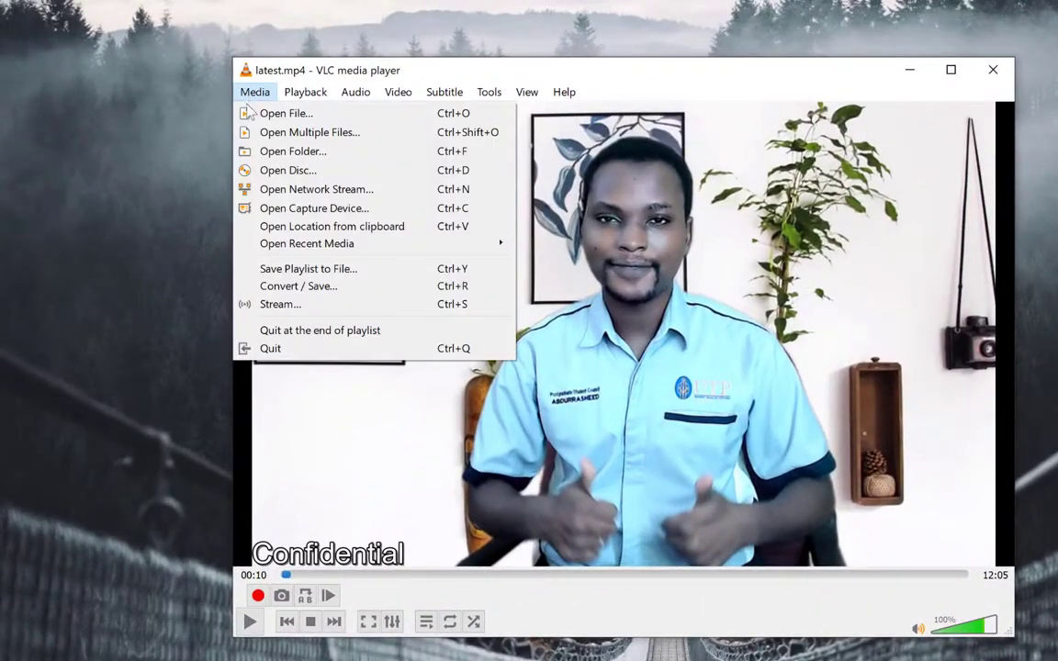
left_click(356, 197)
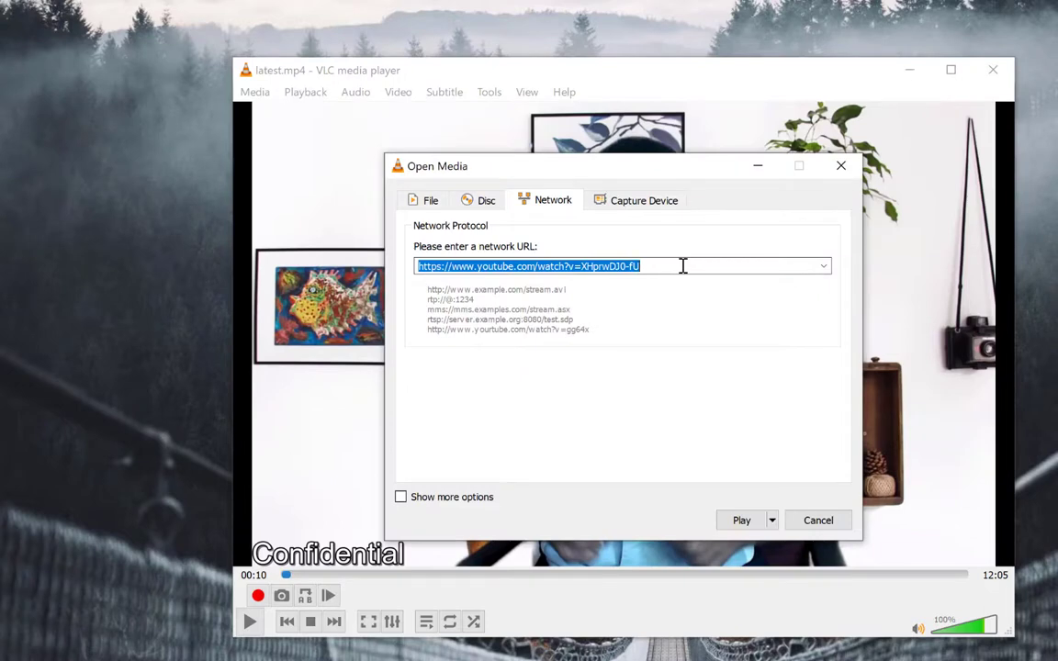
key("ctrl+v")
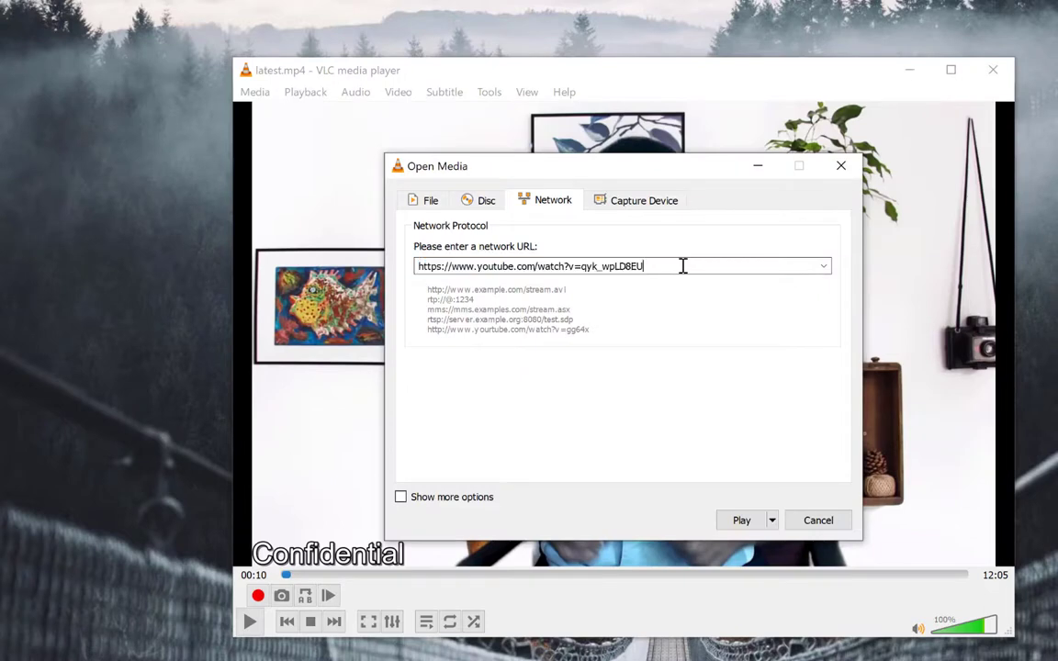
left_click(745, 521)
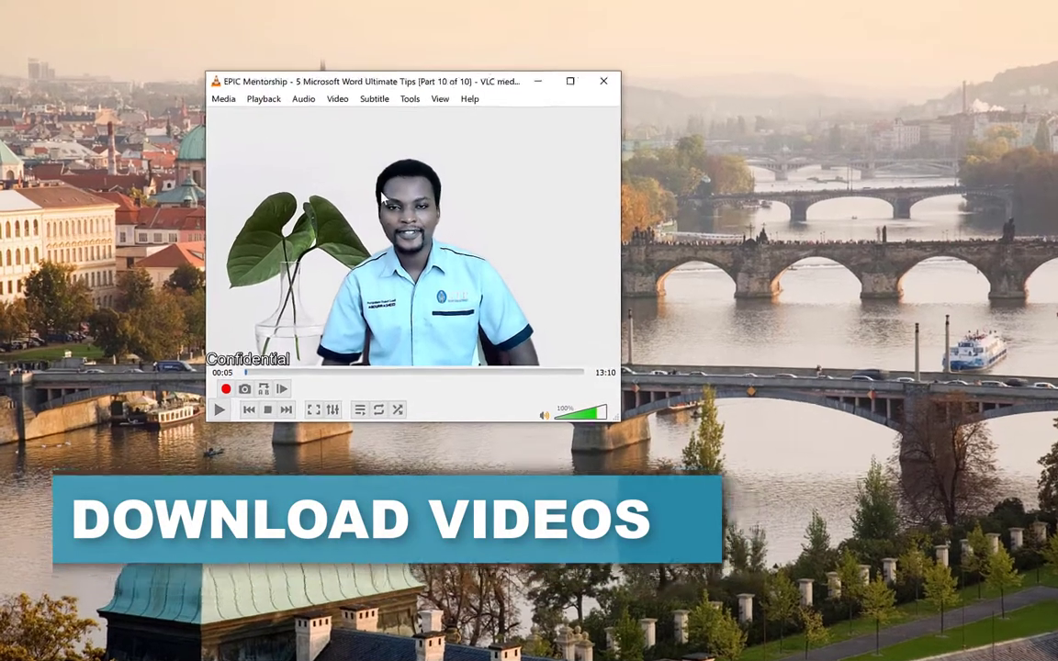
Copy the stream's full googlevideo Location address from VLC's Codec Information window
left_click(392, 93)
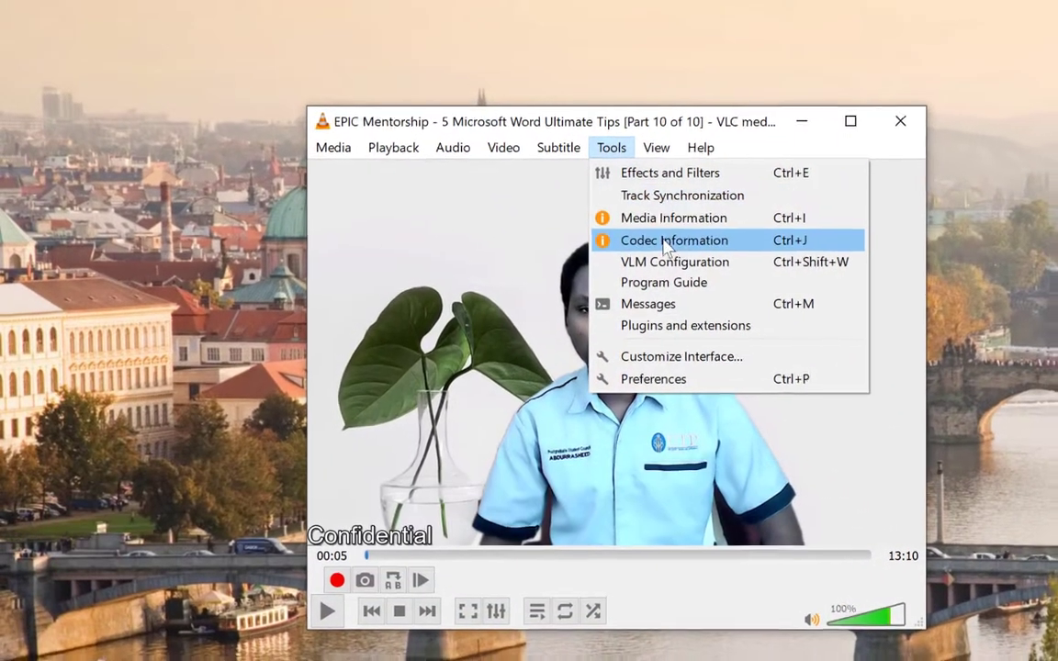
left_click(668, 240)
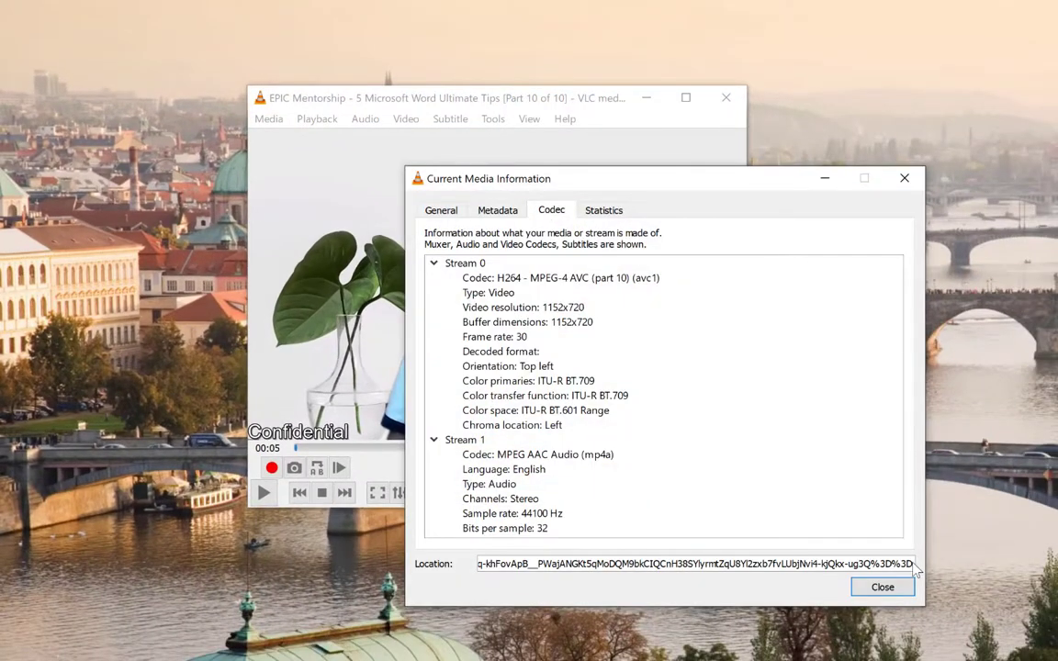
left_click_drag(914, 569, 328, 544)
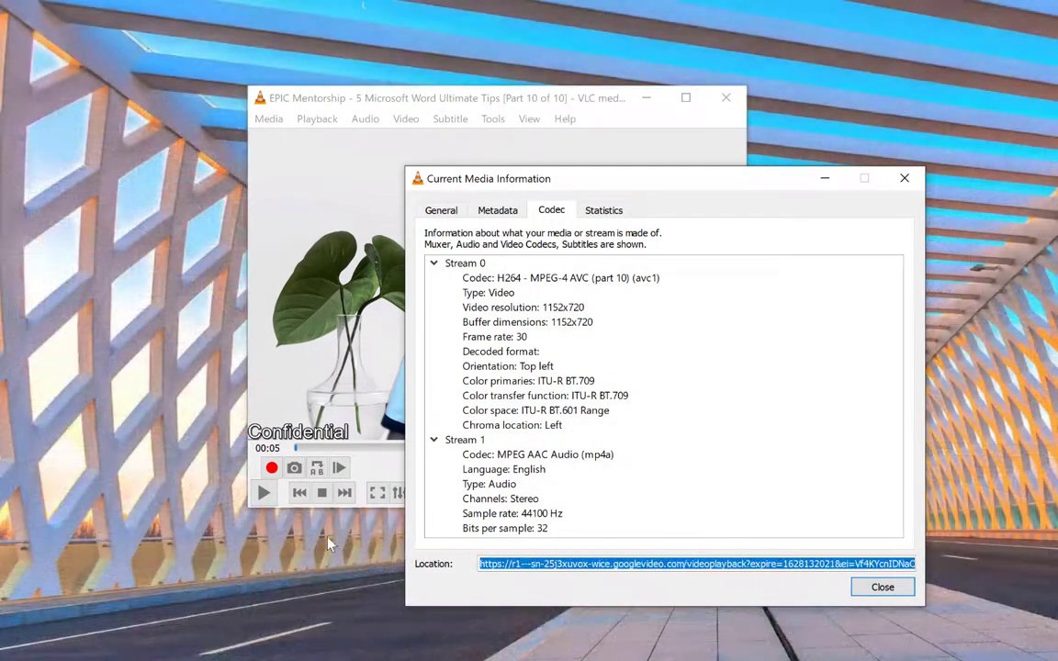
right_click(575, 569)
left_click(606, 572)
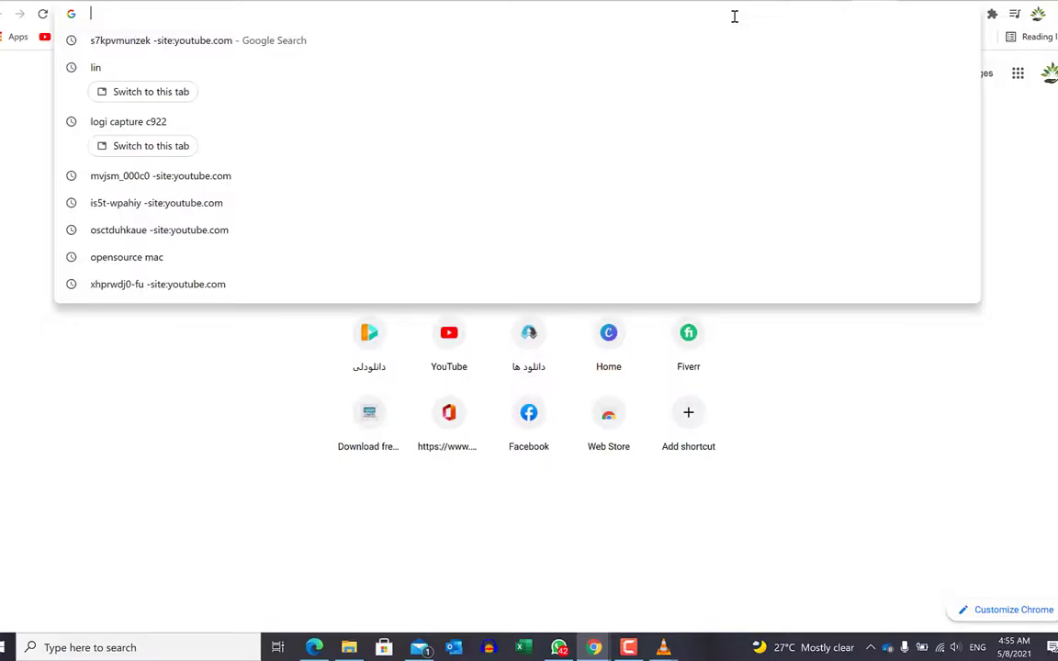
Load the googlevideo address in Chrome, pause it, and save the videoplayback MP4
key("ctrl+v")
key("Return")
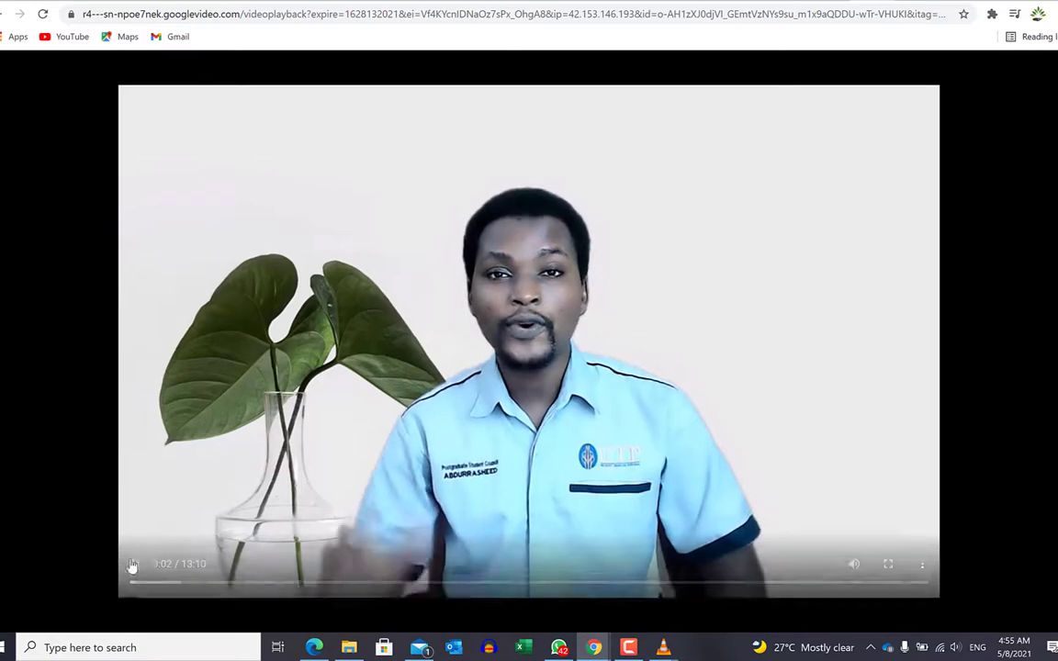
left_click(382, 266)
right_click(434, 281)
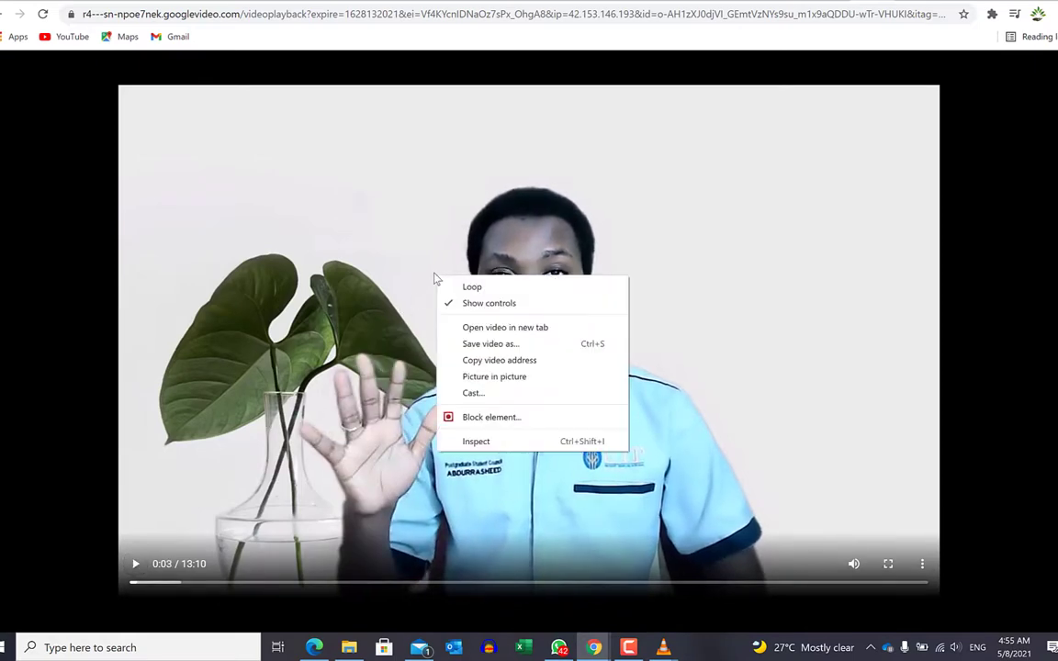
left_click(501, 359)
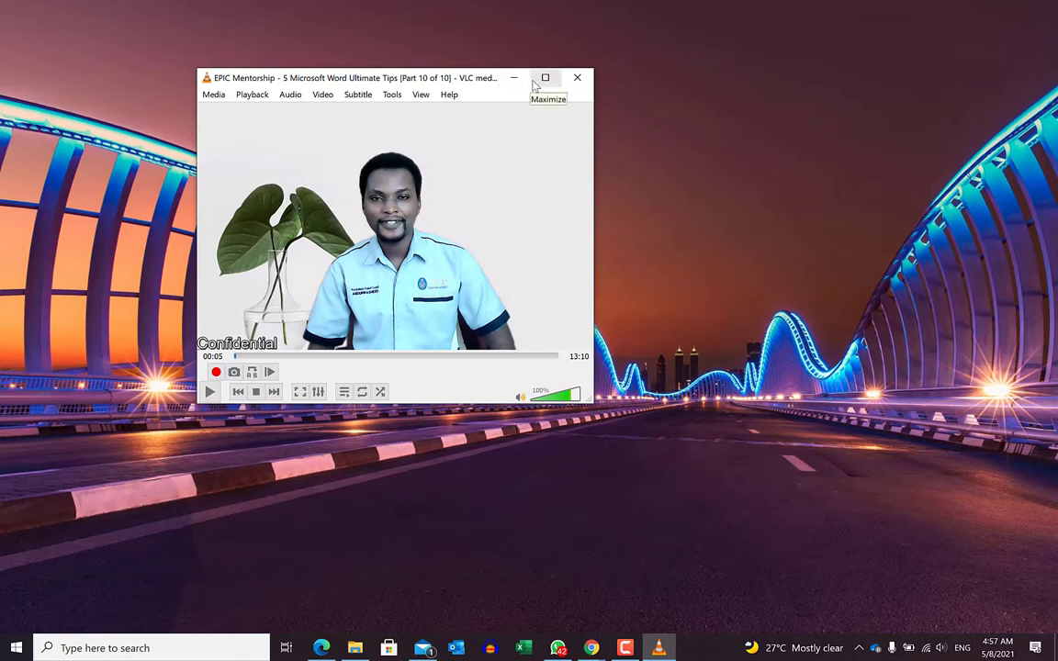
left_click(392, 94)
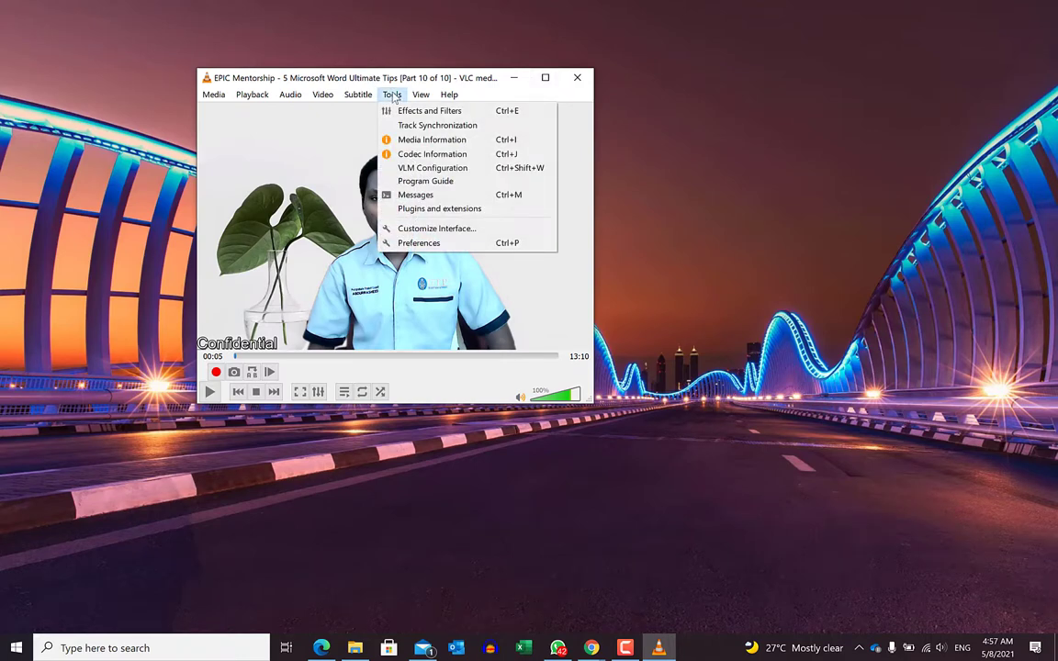
left_click(418, 243)
left_click(413, 109)
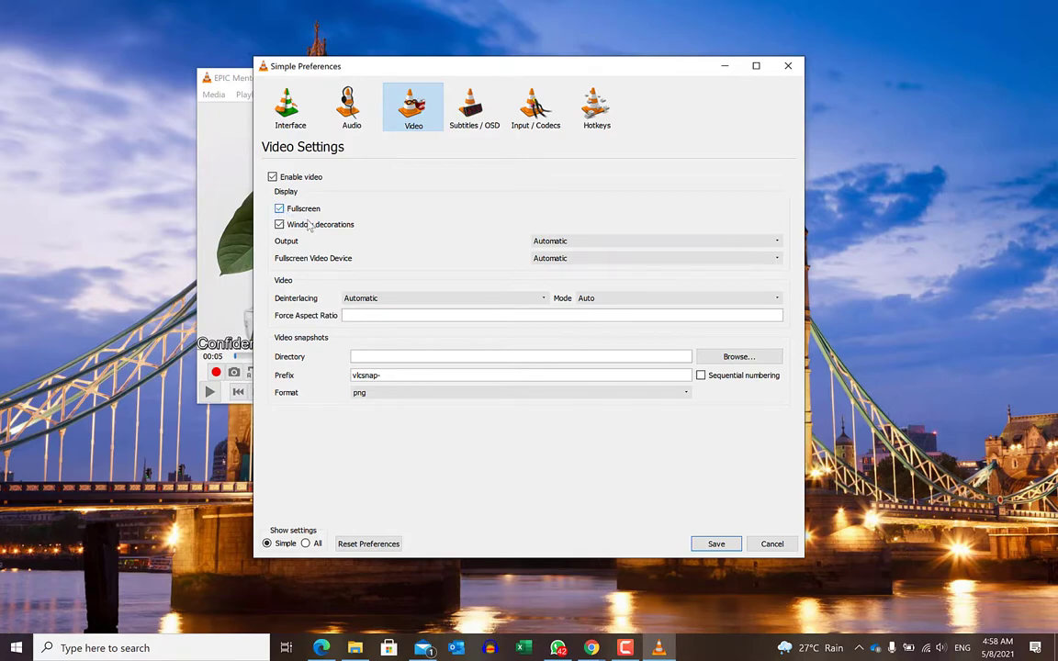
left_click(716, 543)
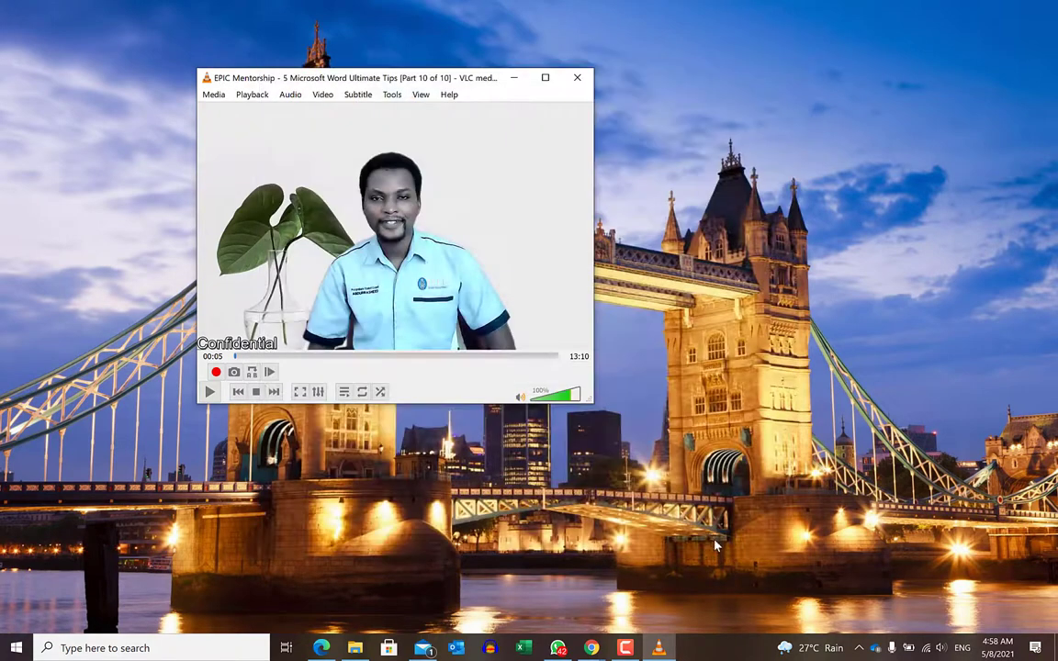
key("alt+Tab")
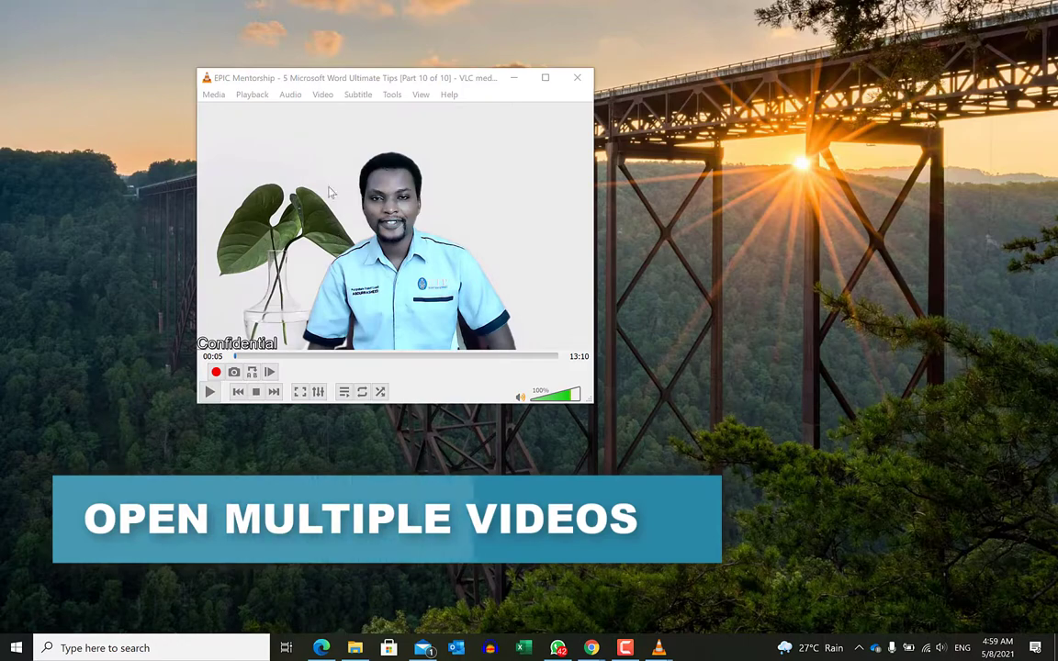
Uncheck 'Use only one instance when started from file manager' in Interface preferences and save
left_click(392, 95)
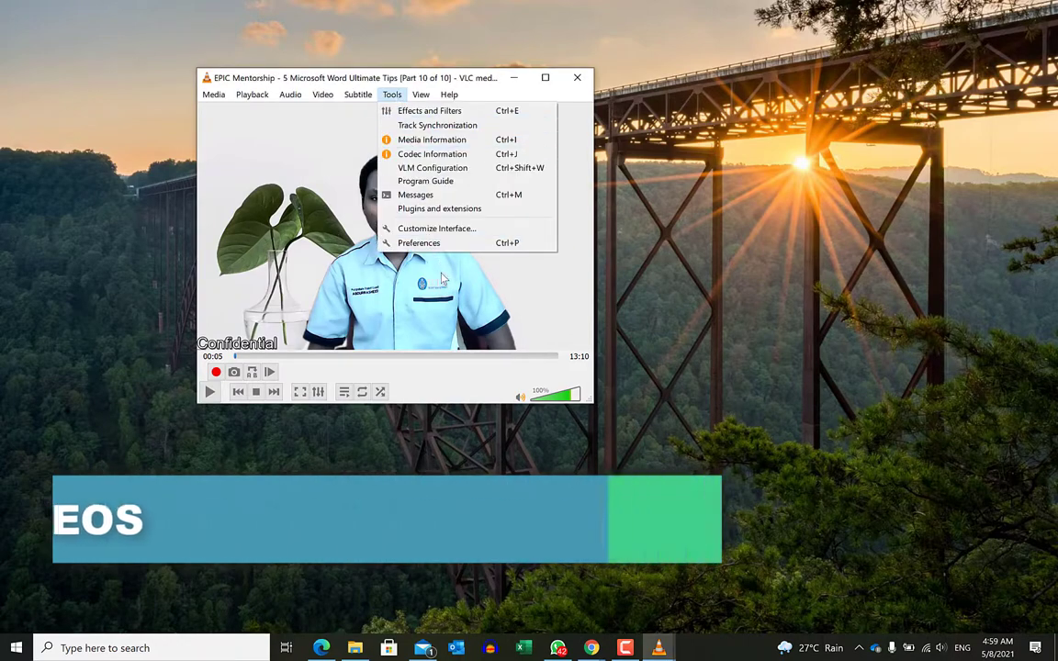
left_click(443, 244)
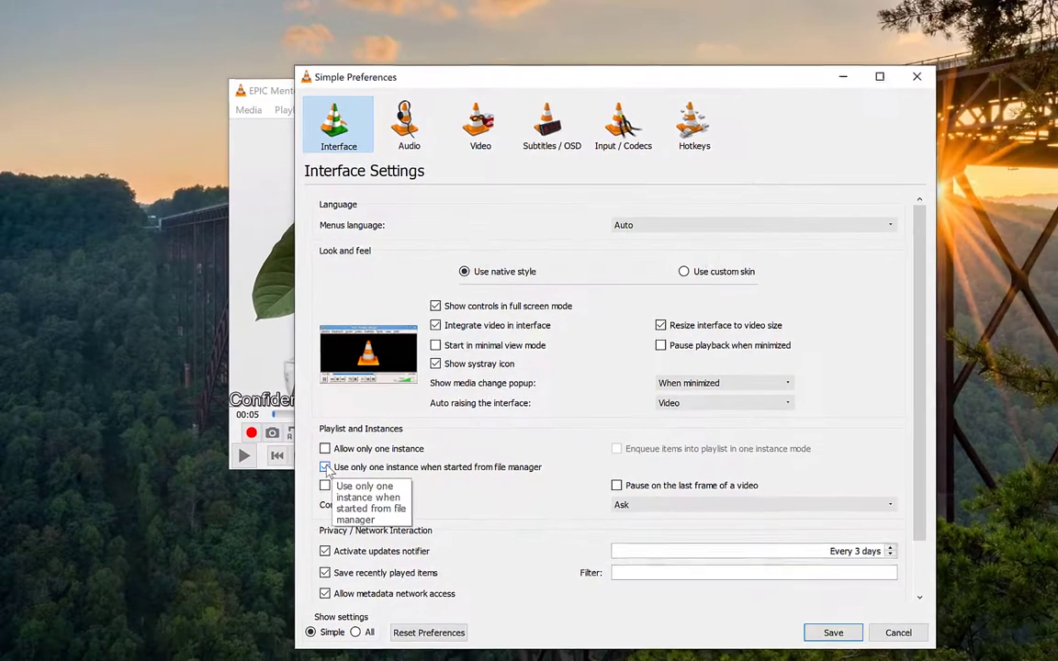
left_click(351, 505)
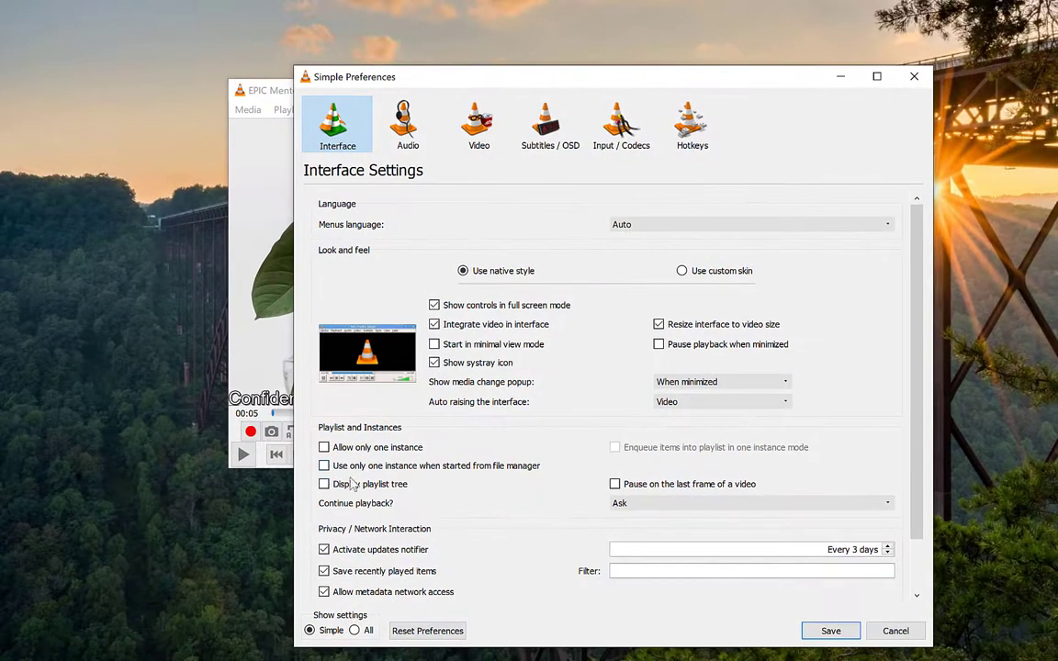
left_click(829, 631)
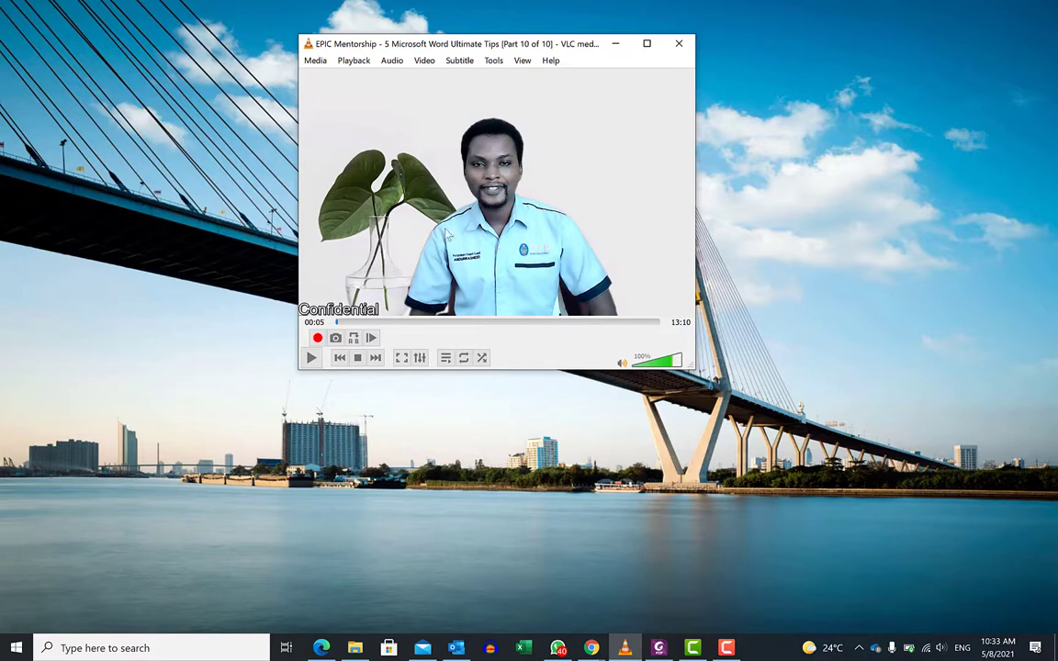
Create custom bookmarks at 02:08 and near 12:10 from Playback > Custom Bookmarks > Manage
left_click(387, 323)
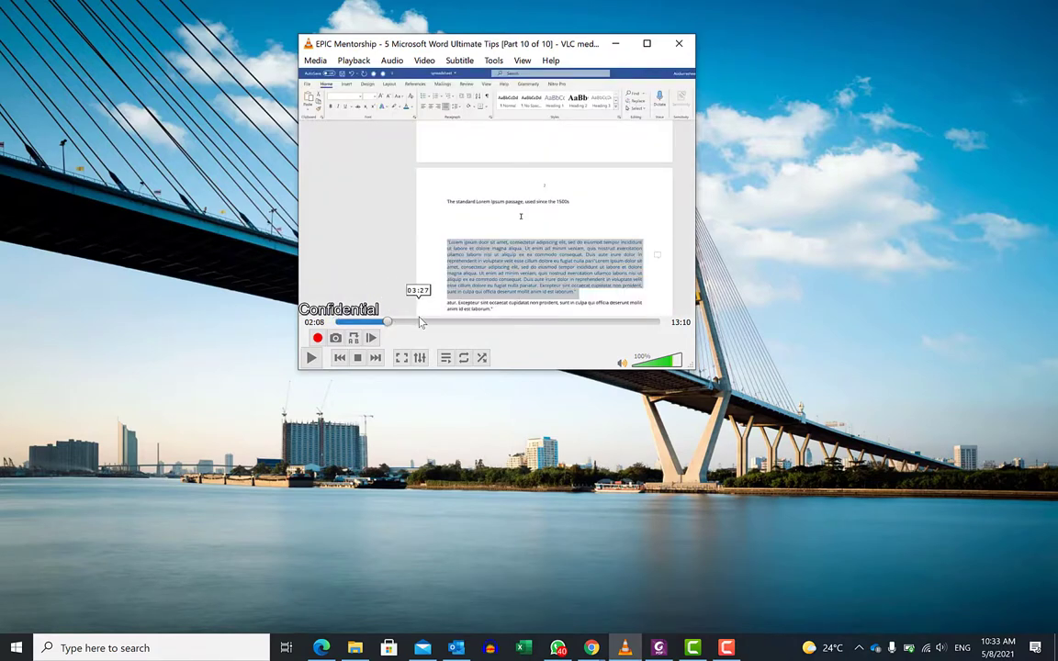
left_click(354, 60)
mouse_move(379, 123)
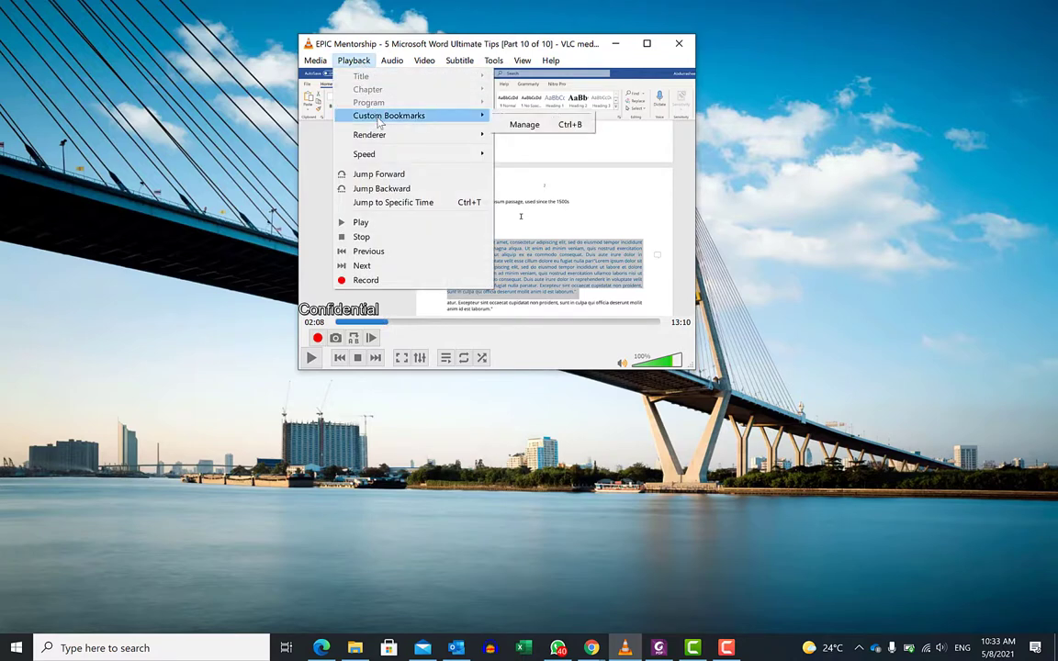
left_click(518, 124)
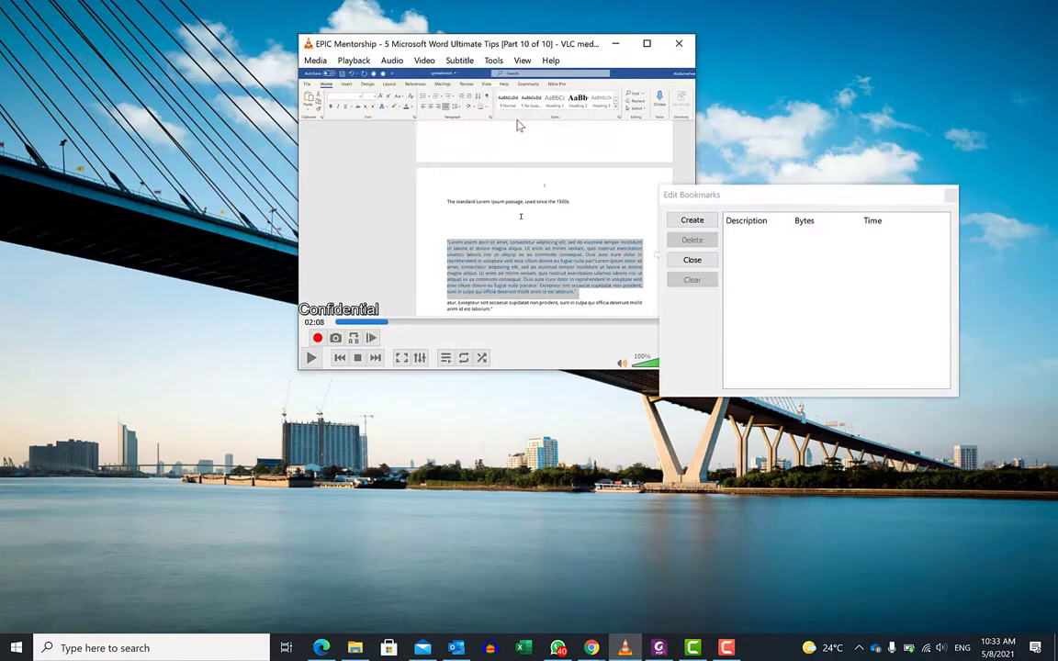
left_click(692, 221)
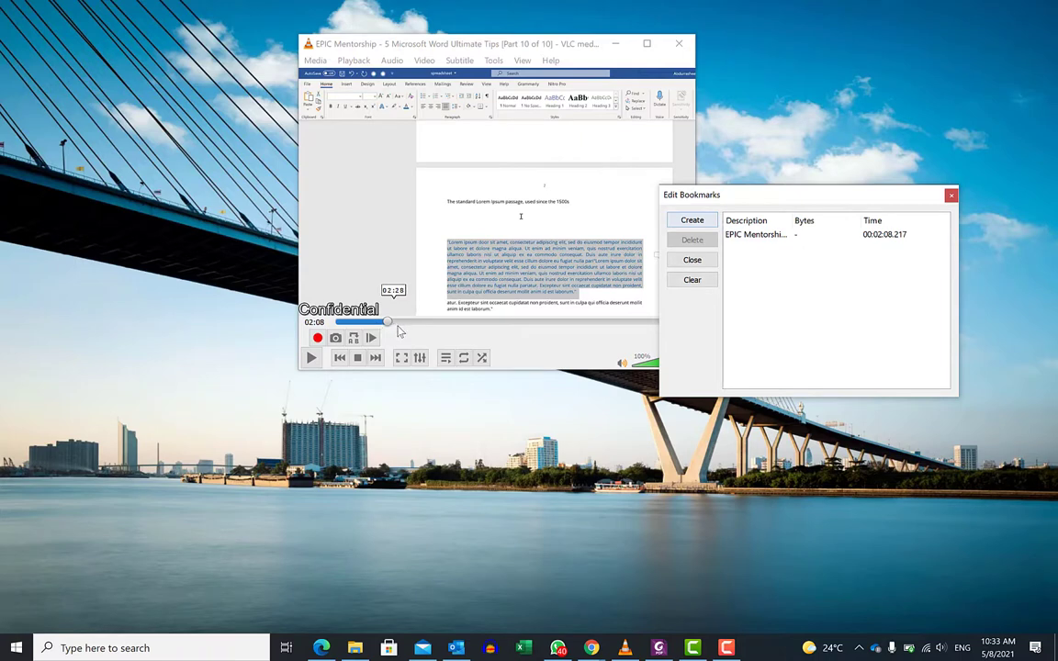
left_click(479, 323)
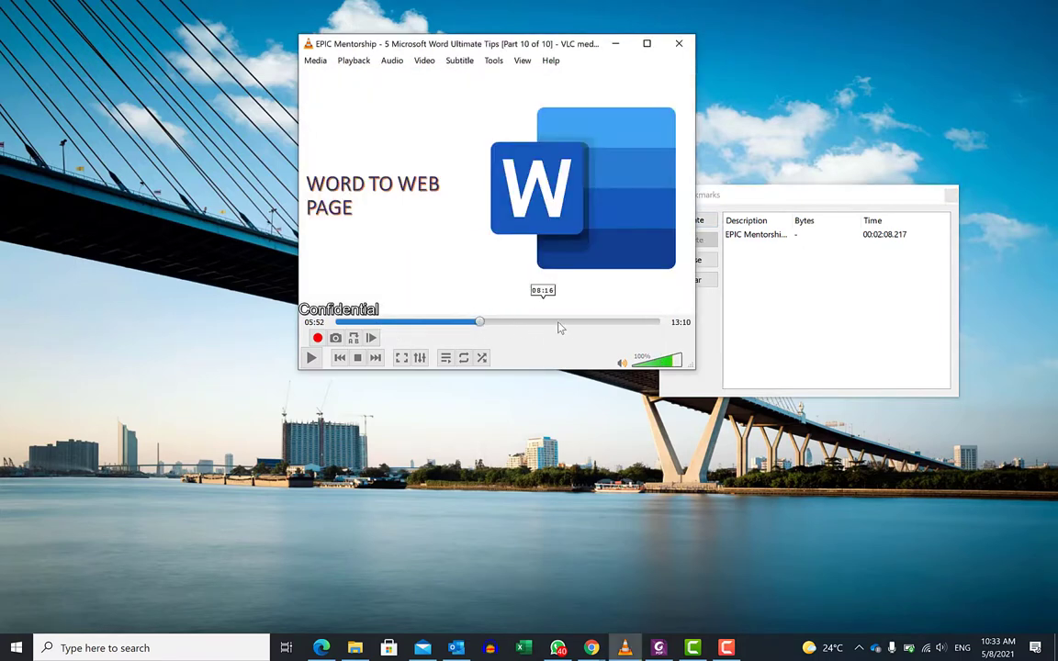
left_click(635, 322)
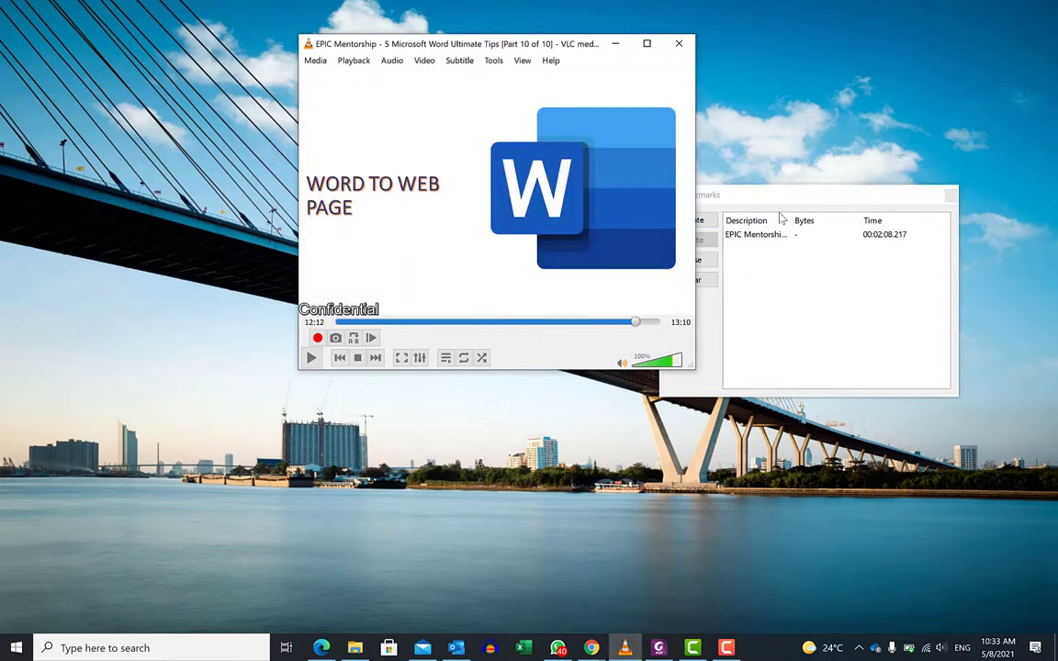
left_click(704, 196)
left_click(691, 222)
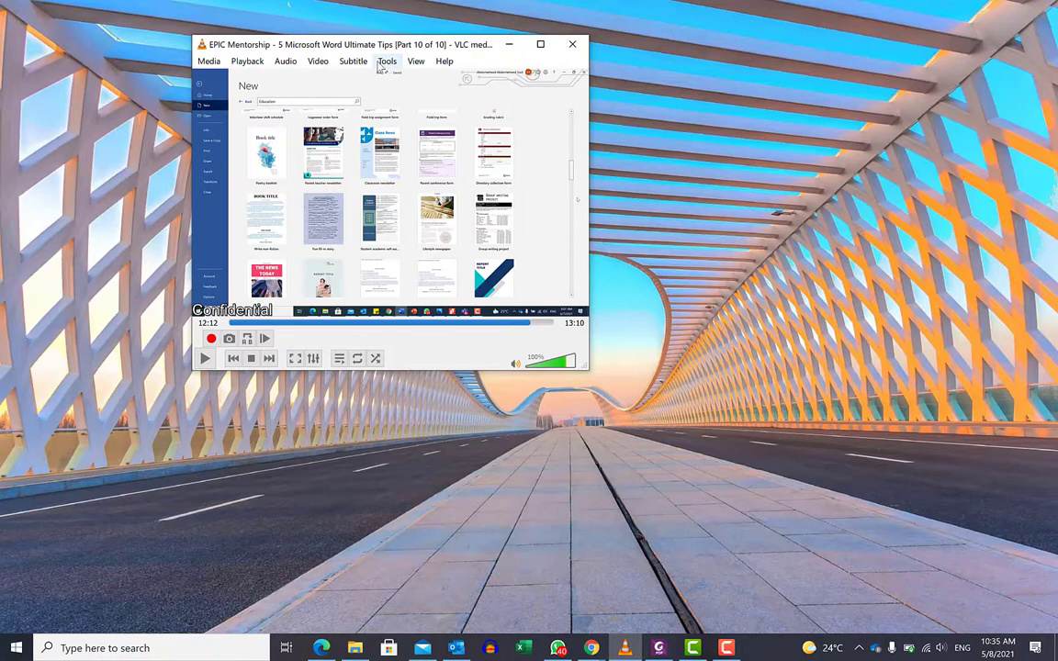
Enable Add logo on the Overlay tab of Effects and Filters' Video Effects
left_click(384, 61)
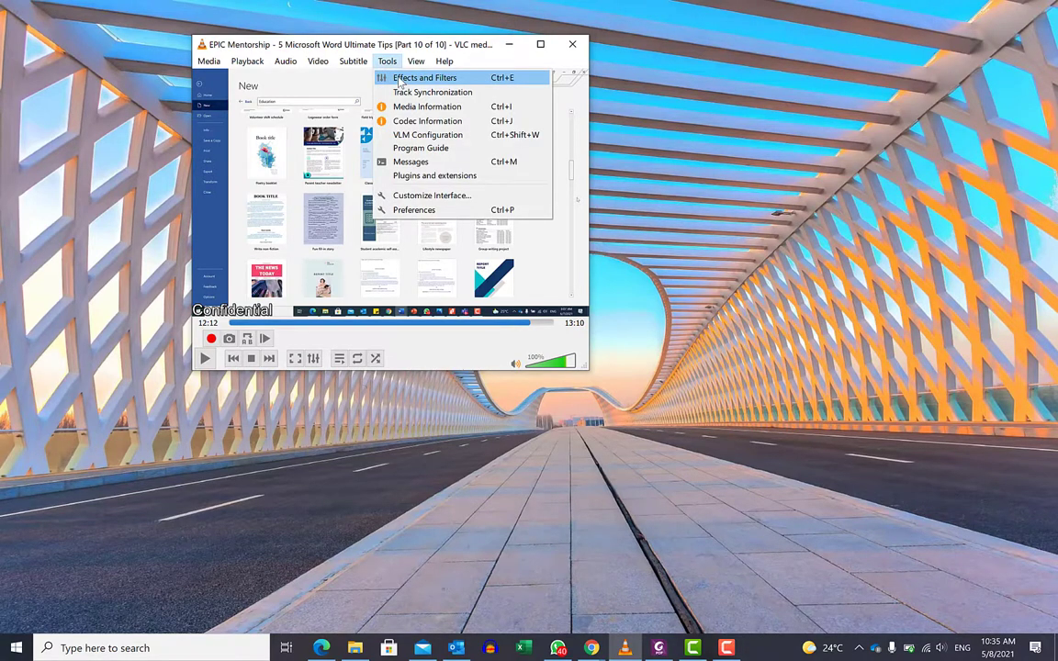
left_click(399, 80)
left_click_drag(698, 104, 389, 142)
left_click(318, 161)
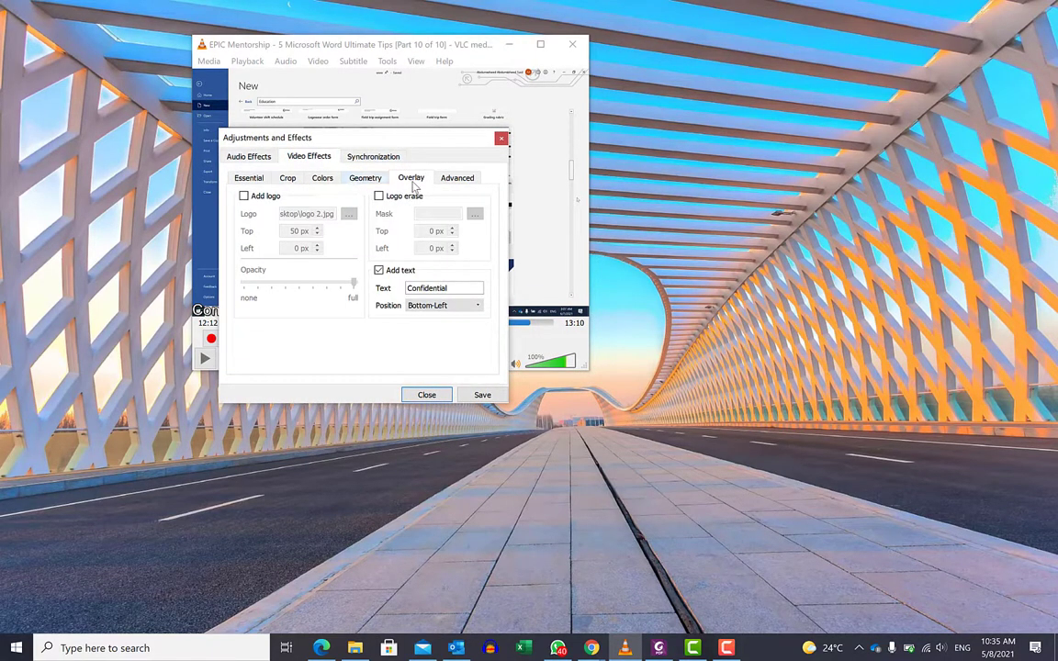
left_click(243, 196)
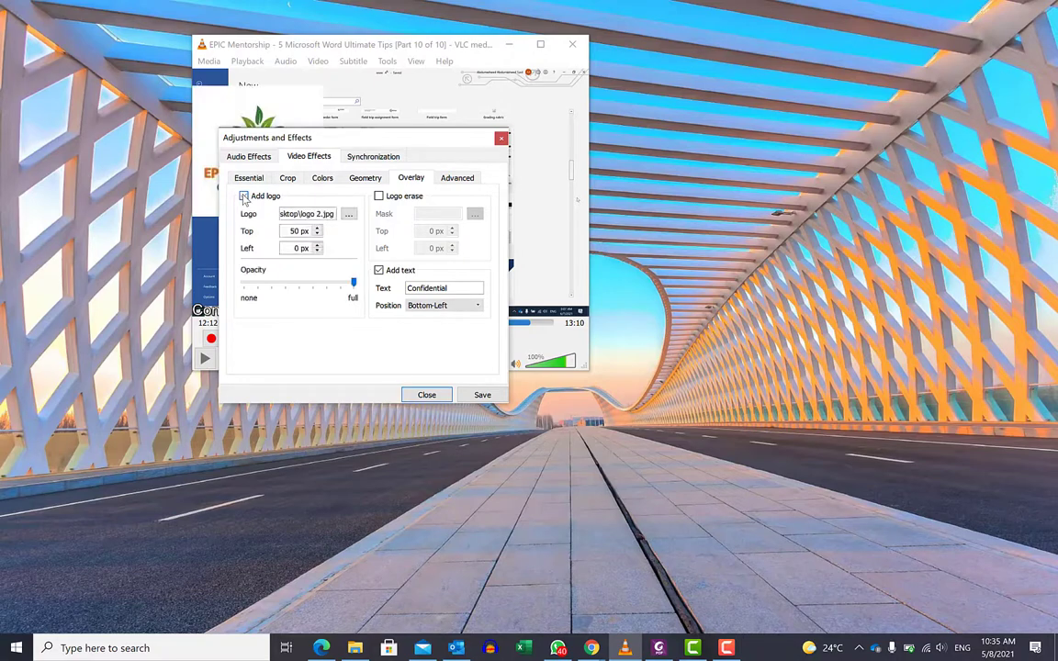
Adjust the logo opacity, toggle the Confidential text off and back on, and check its positions
left_click_drag(321, 140, 452, 210)
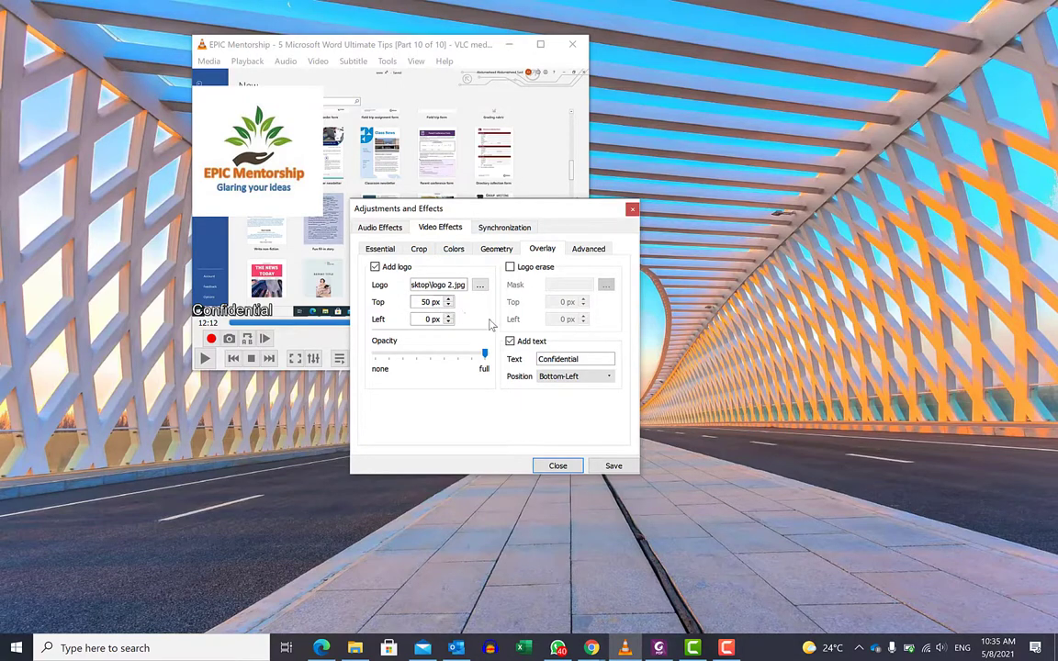
mouse_move(483, 353)
left_mouse_down()
mouse_move(423, 355)
mouse_move(480, 355)
left_mouse_up()
left_click(509, 341)
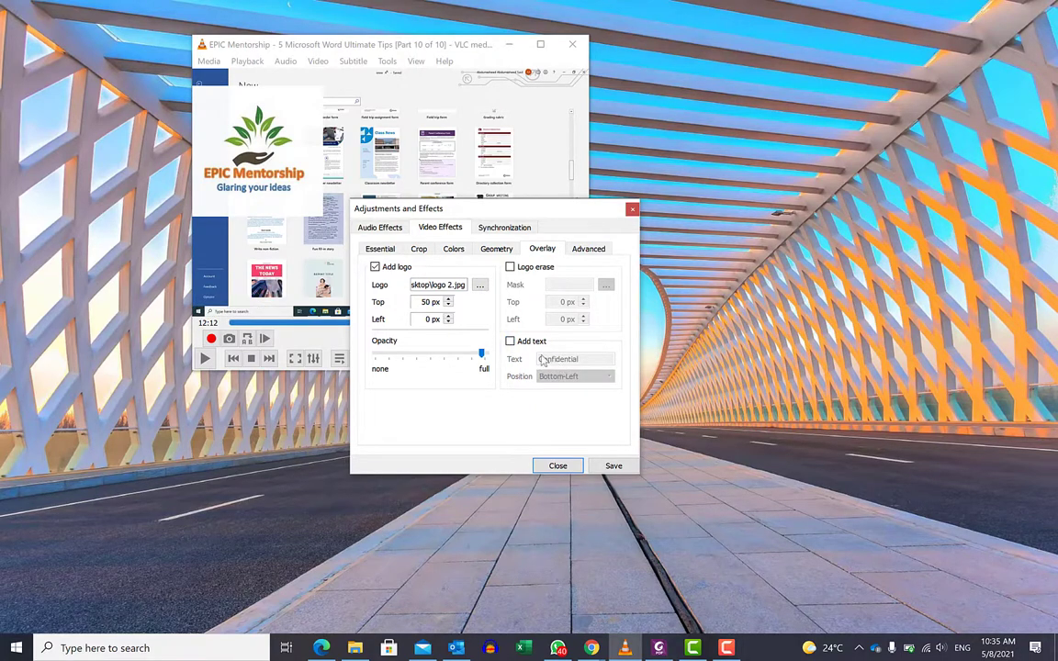
left_click(510, 341)
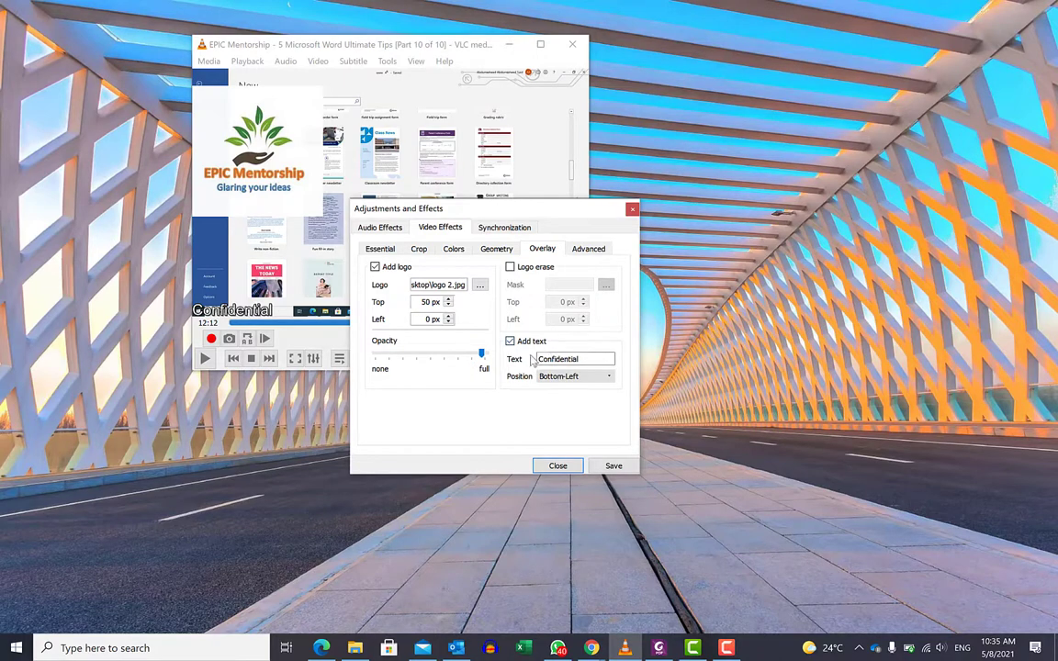
left_click(587, 378)
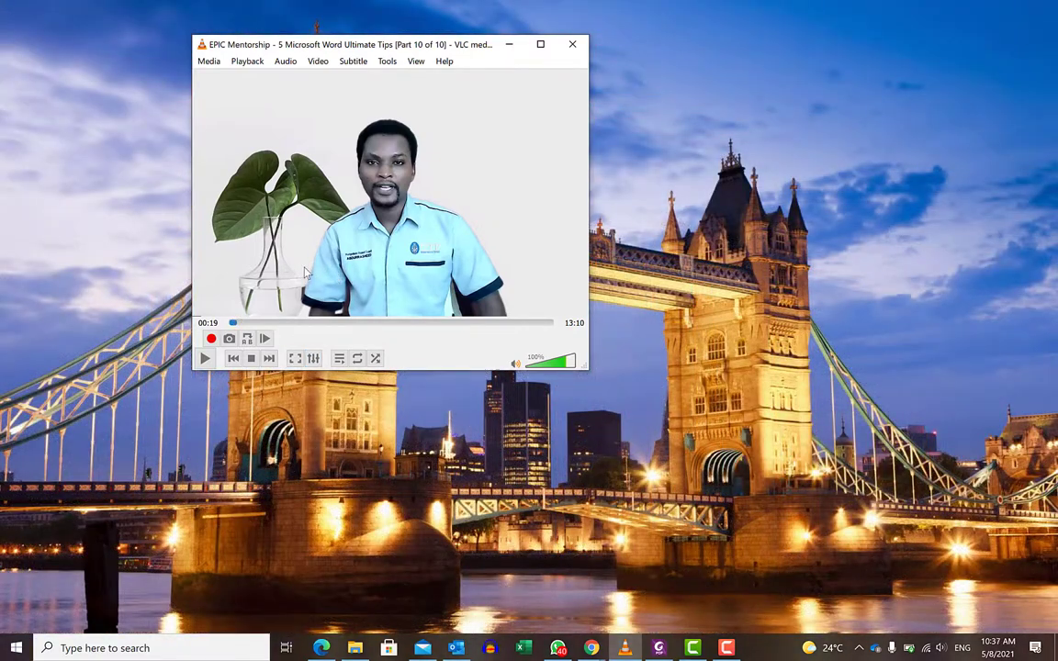
Enable the audio equalizer with the Large Hall preset
left_click(314, 358)
left_click(378, 206)
left_click_drag(377, 205, 135, 182)
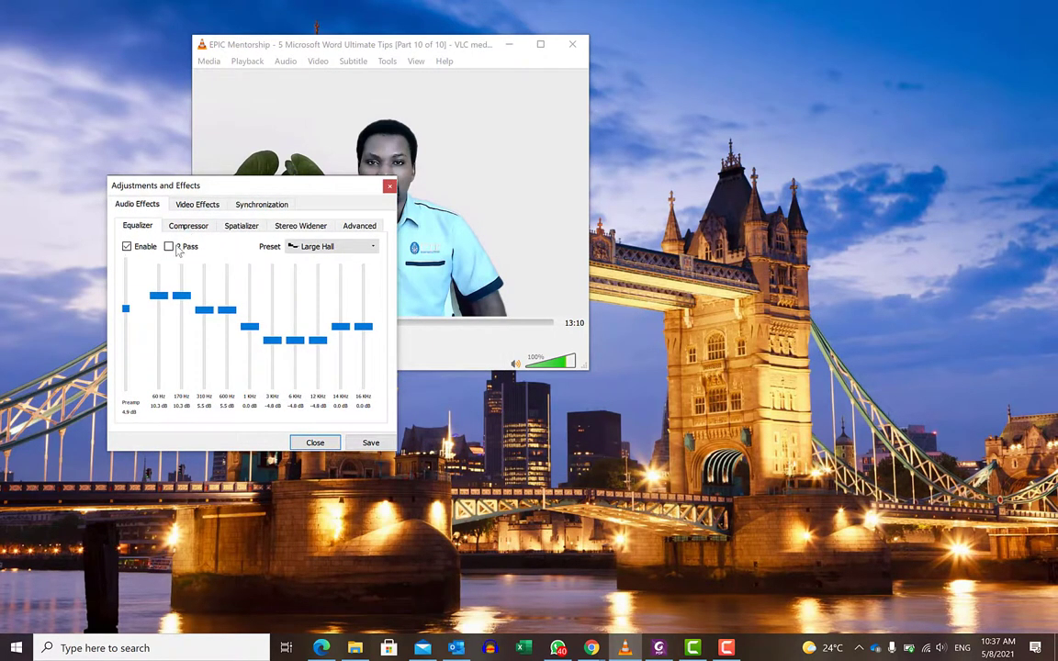
left_click(127, 247)
left_click(127, 246)
left_click(342, 247)
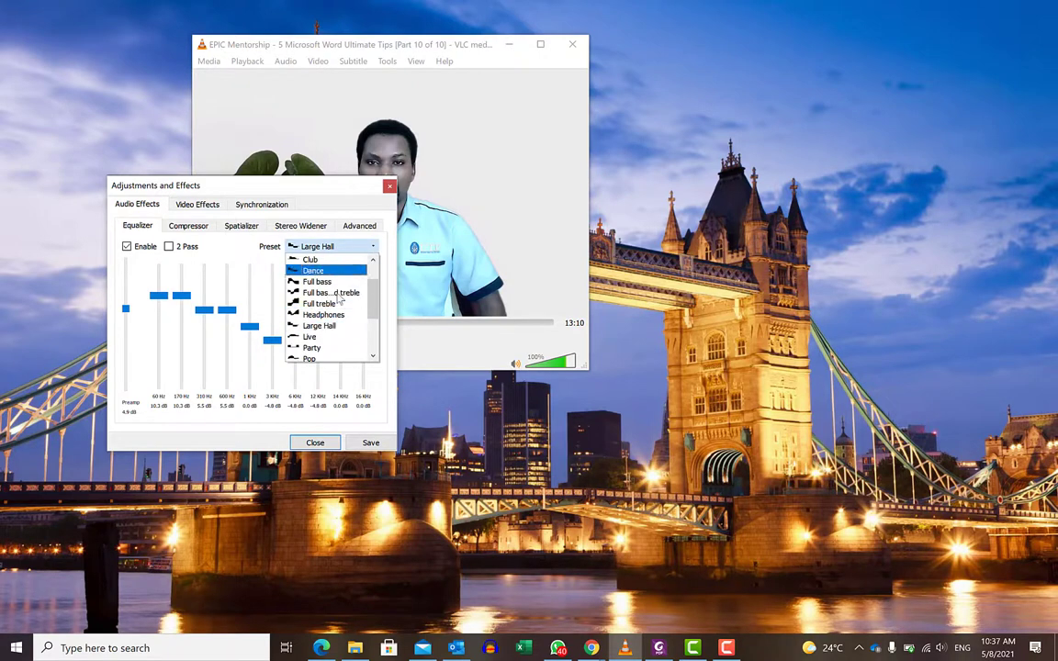
scroll(324, 353, "down", 2)
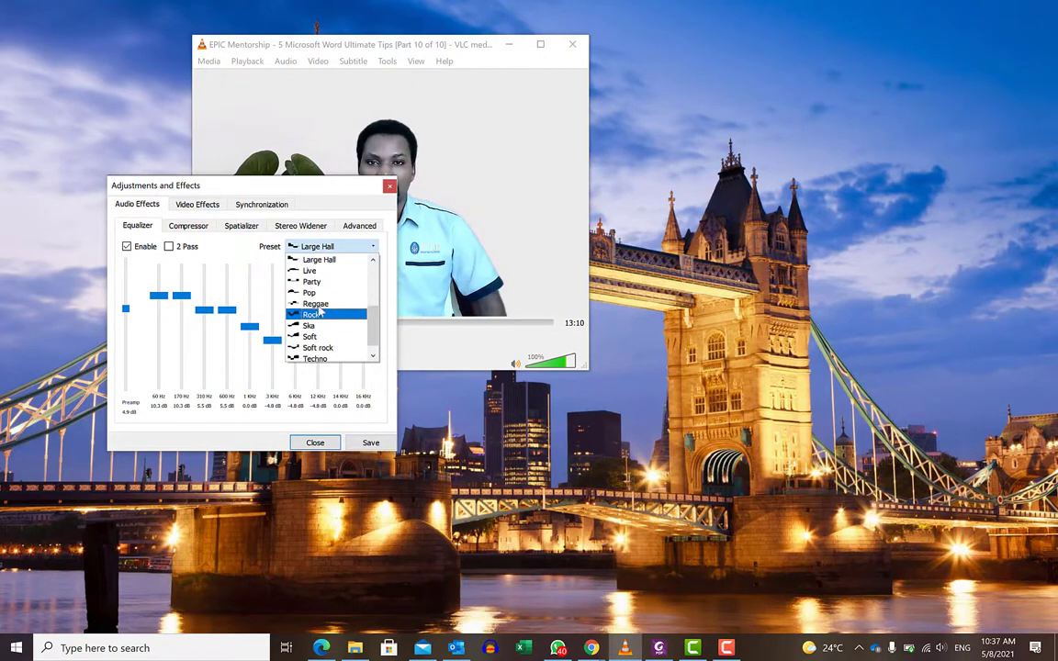
left_click(196, 181)
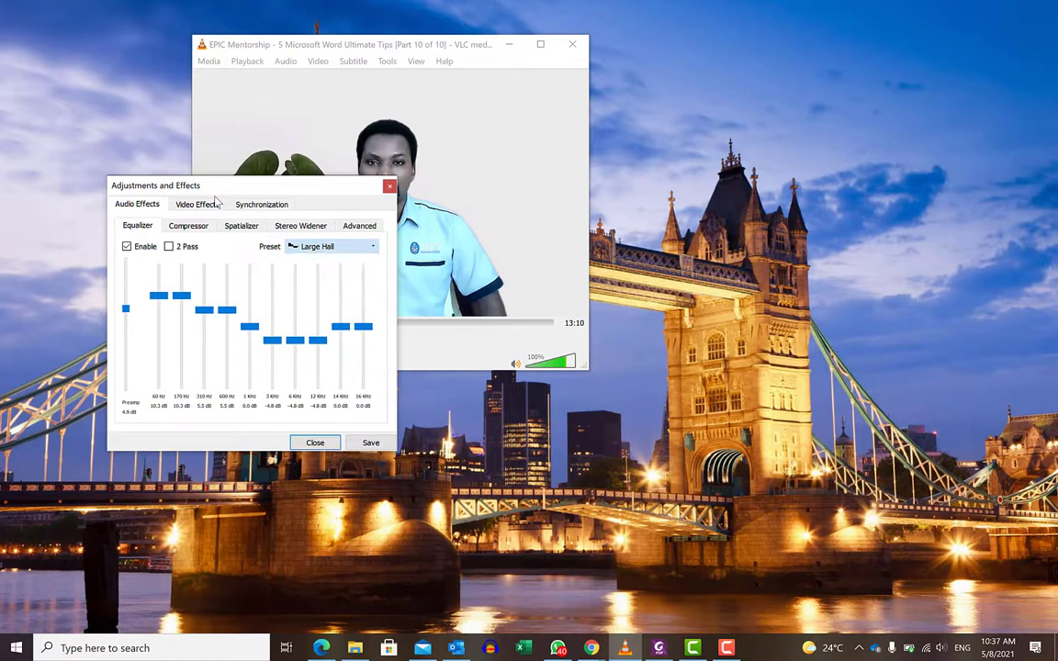
Browse the Compressor, Spatializer, Stereo Widener and Advanced pitch settings
left_click(188, 227)
left_click(237, 227)
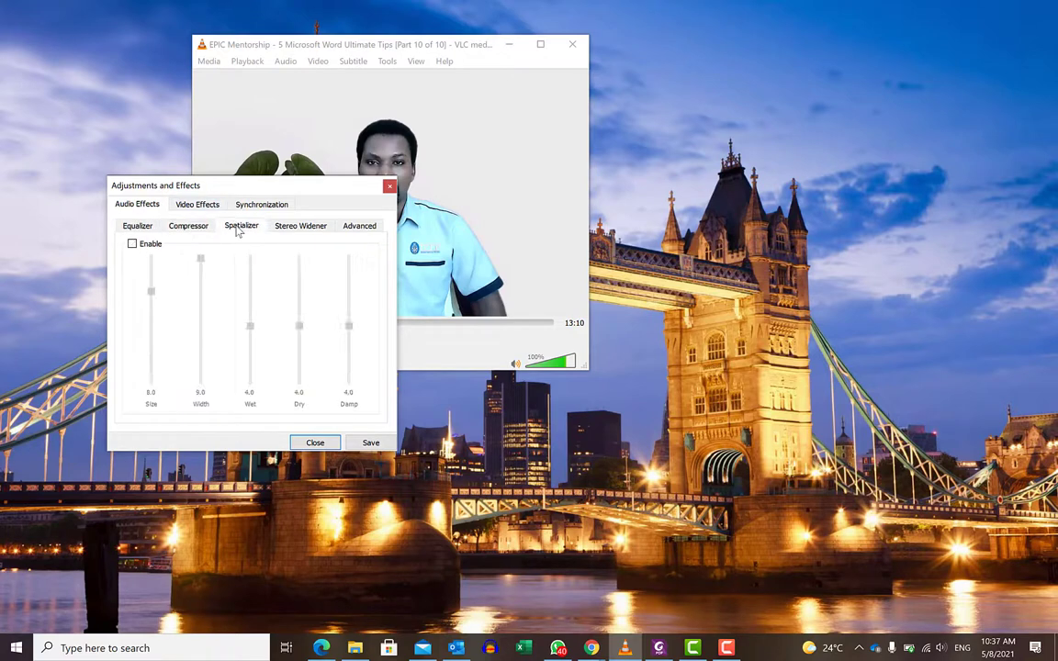
left_click(287, 228)
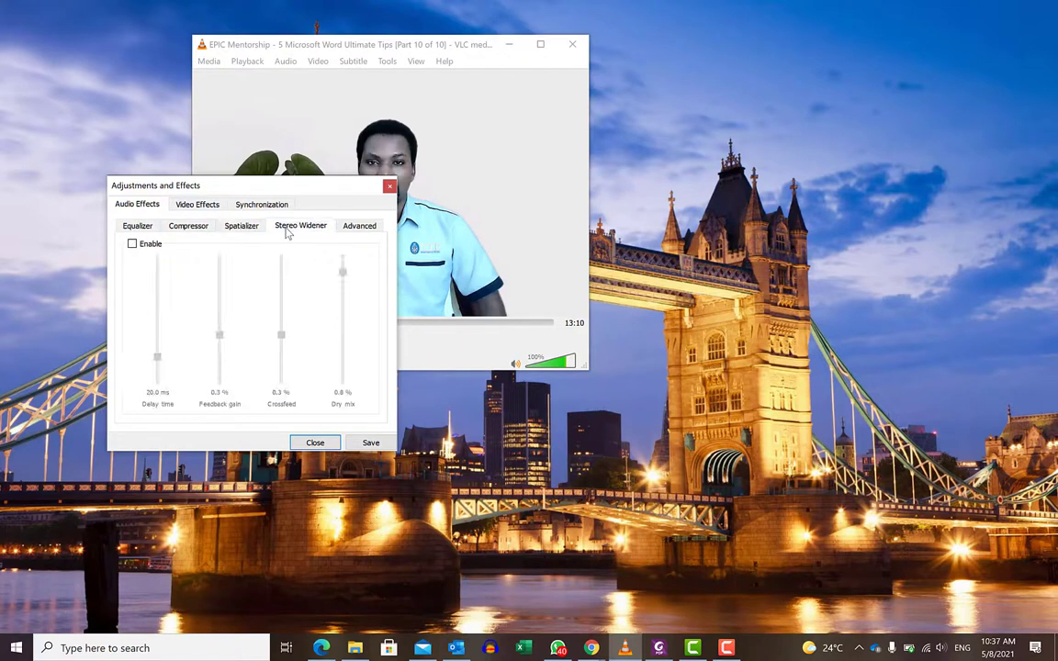
left_click(361, 231)
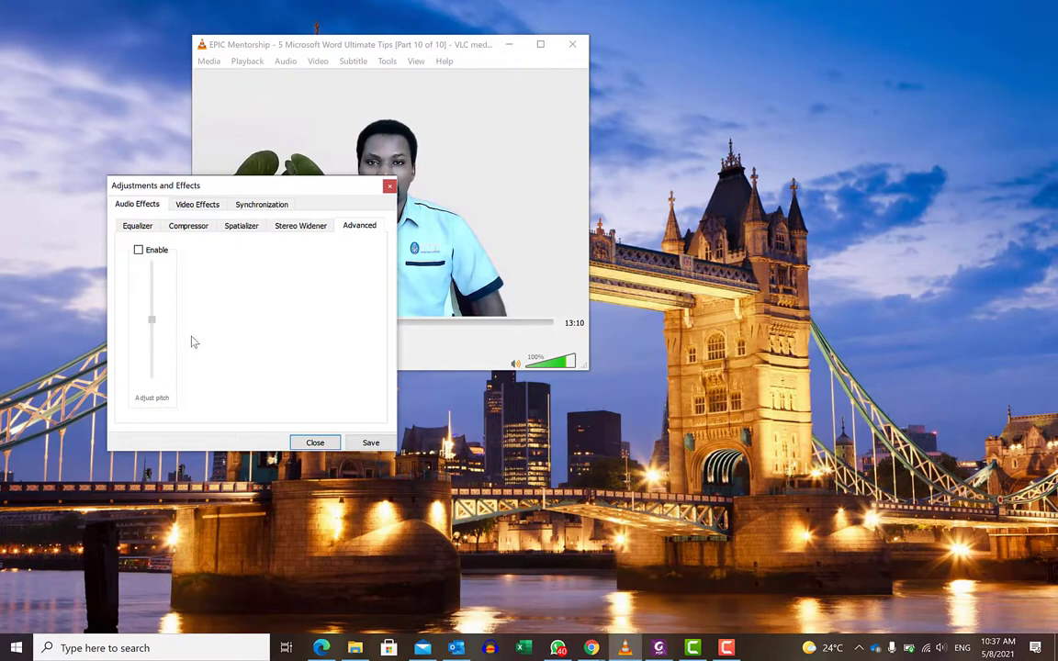